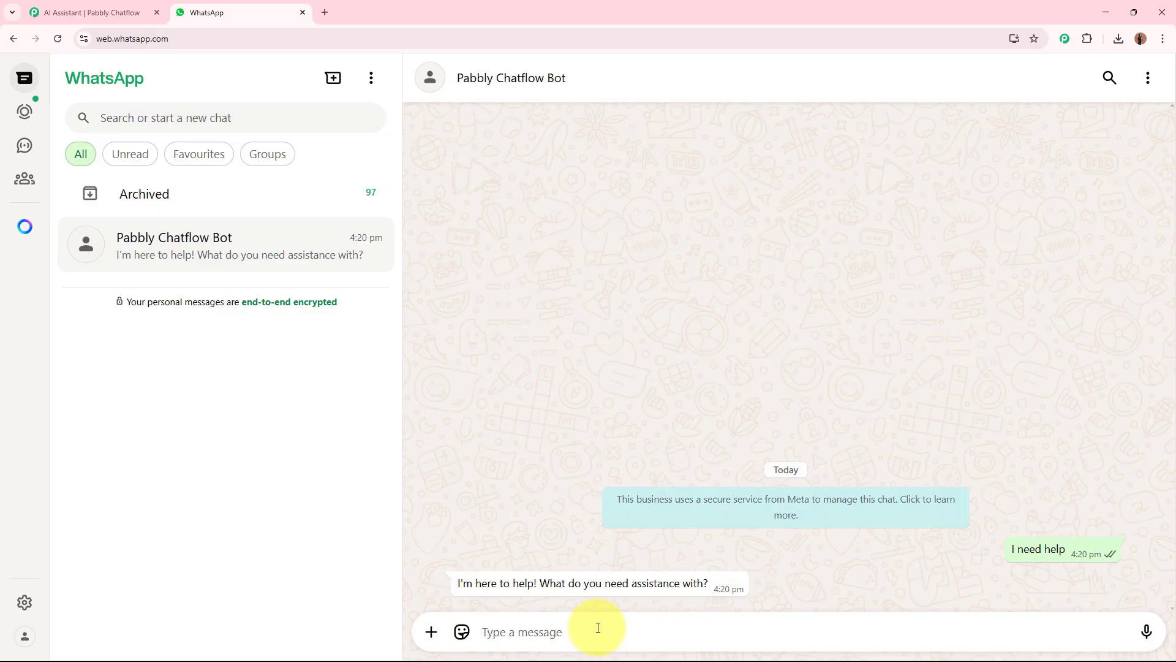
Step: Ask the bot 'I want to know about the return policy in your business?' and view its reply
text(want to know about the return policy in your business?)
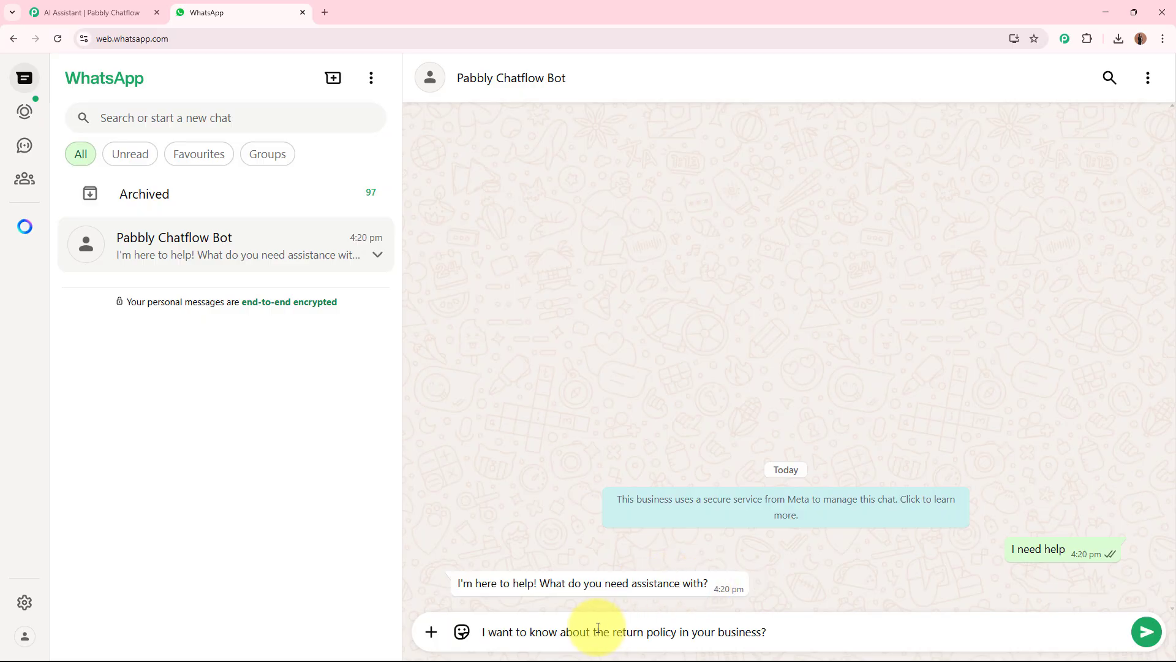
key(Return)
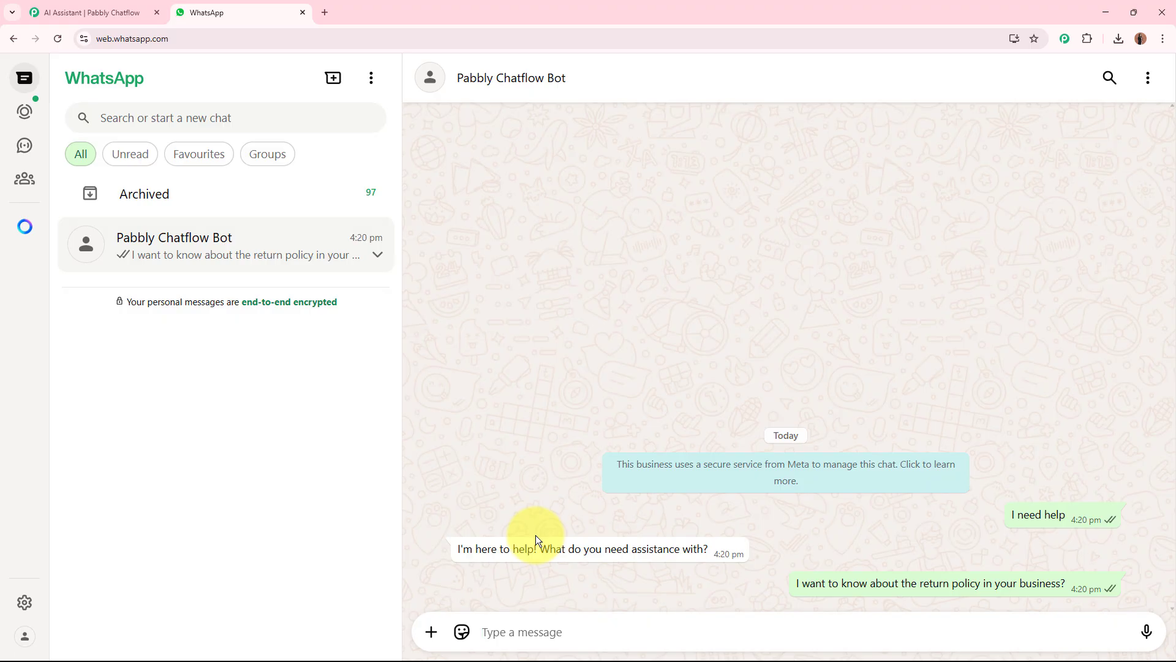
drag(466, 444, 811, 594)
click(766, 538)
Step: Point out the Return Policy Overview, 7-day return window and return conditions in the reply
drag(460, 445, 711, 450)
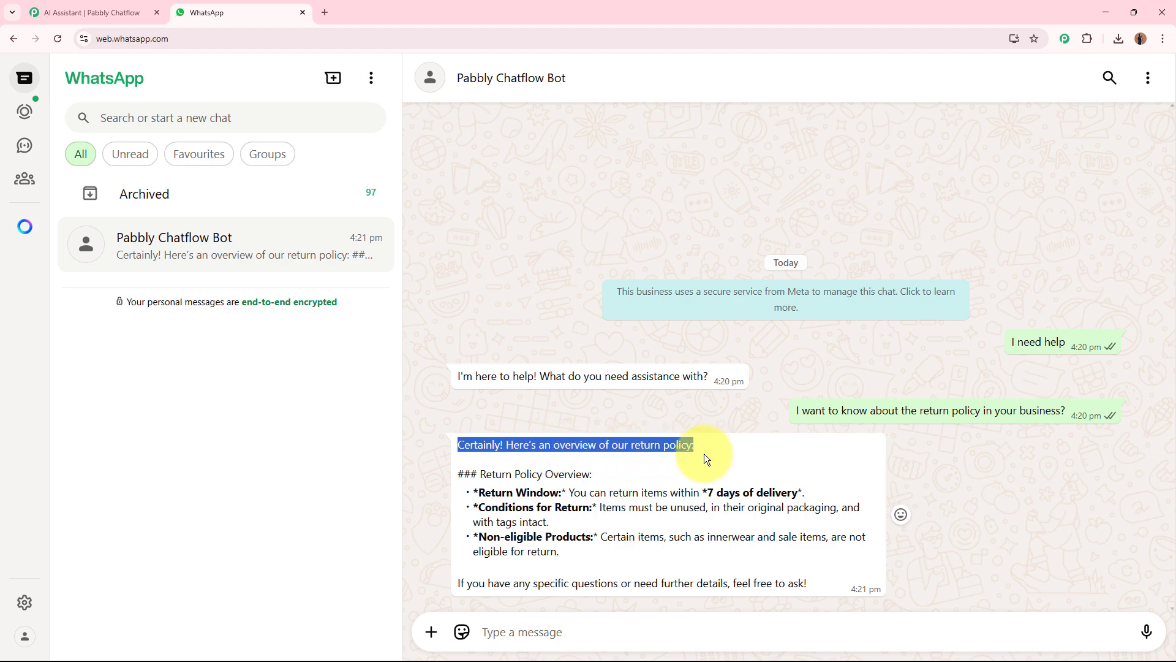
drag(480, 475, 592, 474)
drag(478, 492, 561, 492)
drag(708, 492, 797, 493)
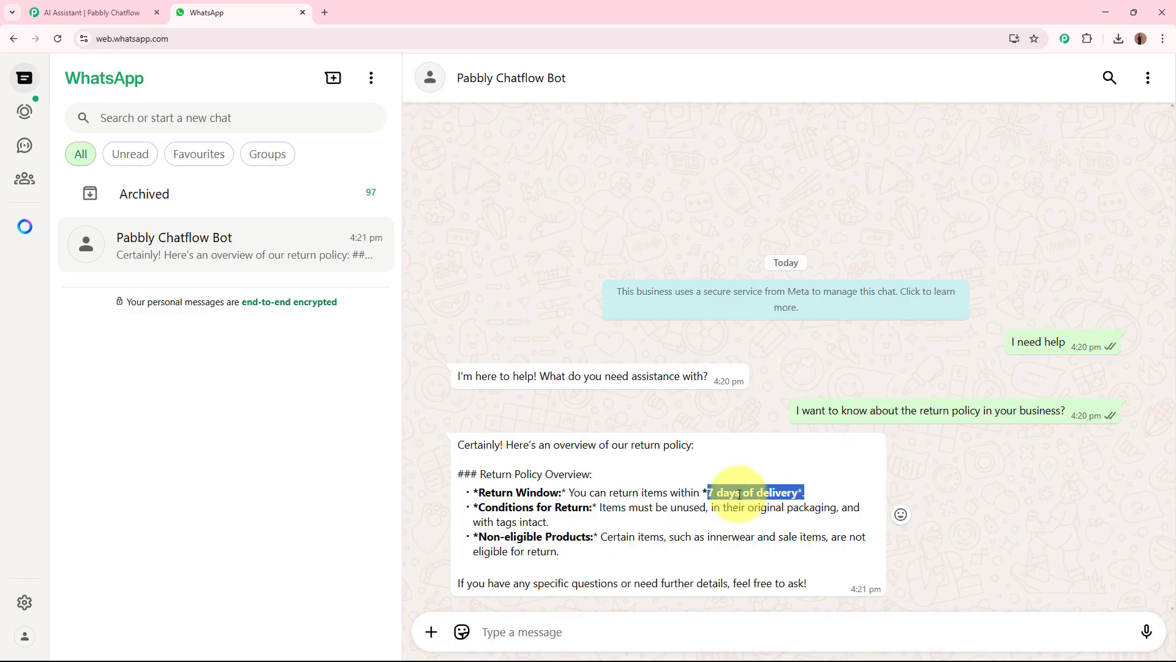
drag(478, 507, 539, 506)
drag(621, 508, 714, 525)
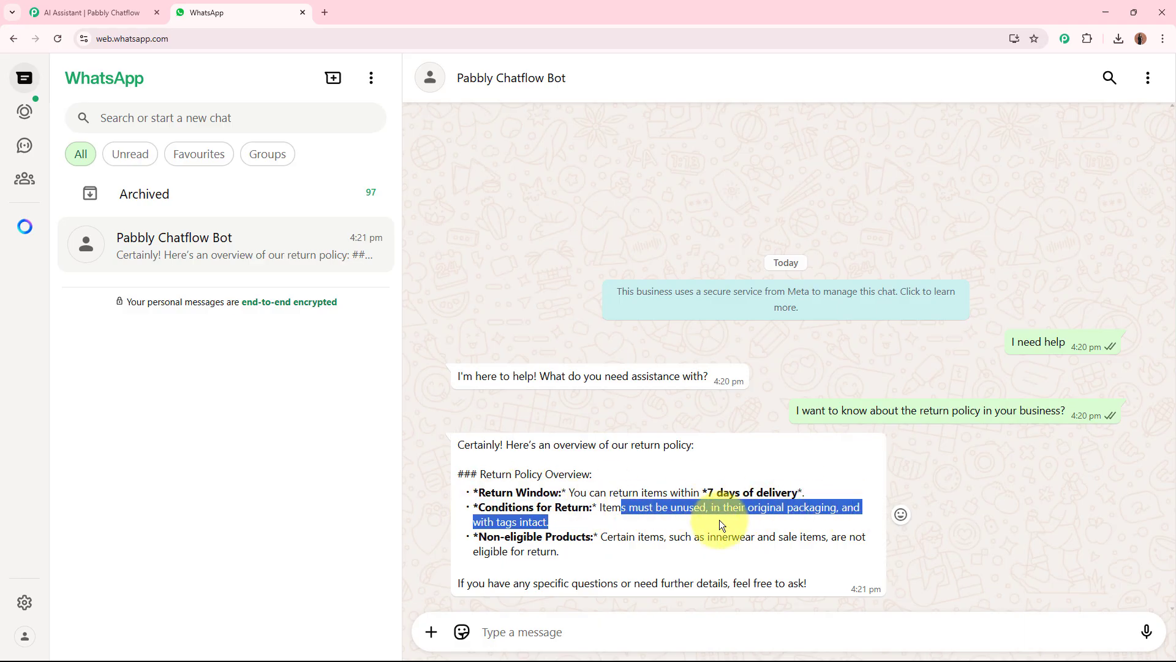
drag(479, 536, 773, 553)
click(773, 553)
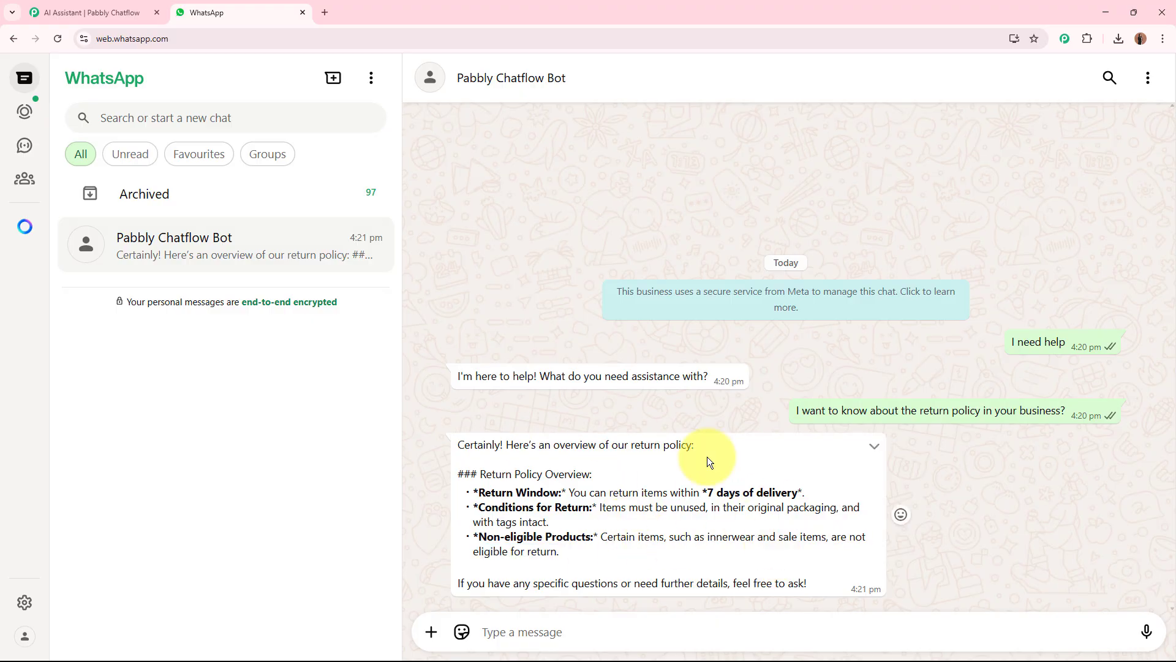
Step: Highlight the bot's entire reply, then switch back to the AI Assistant editor
drag(464, 450, 826, 585)
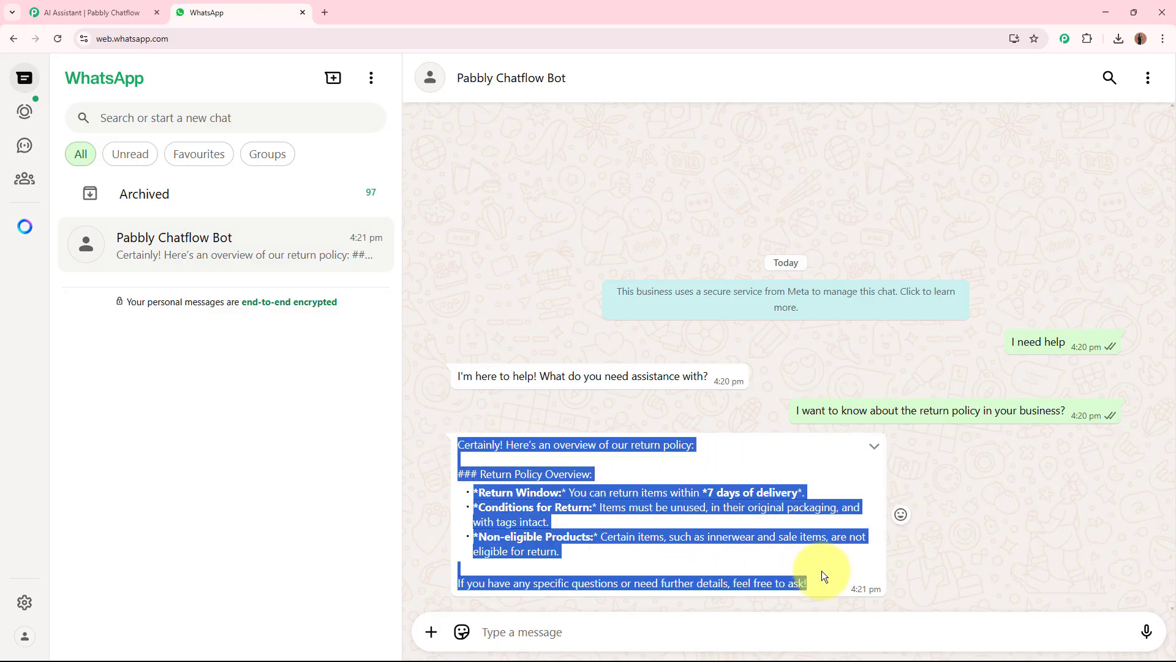
click(822, 571)
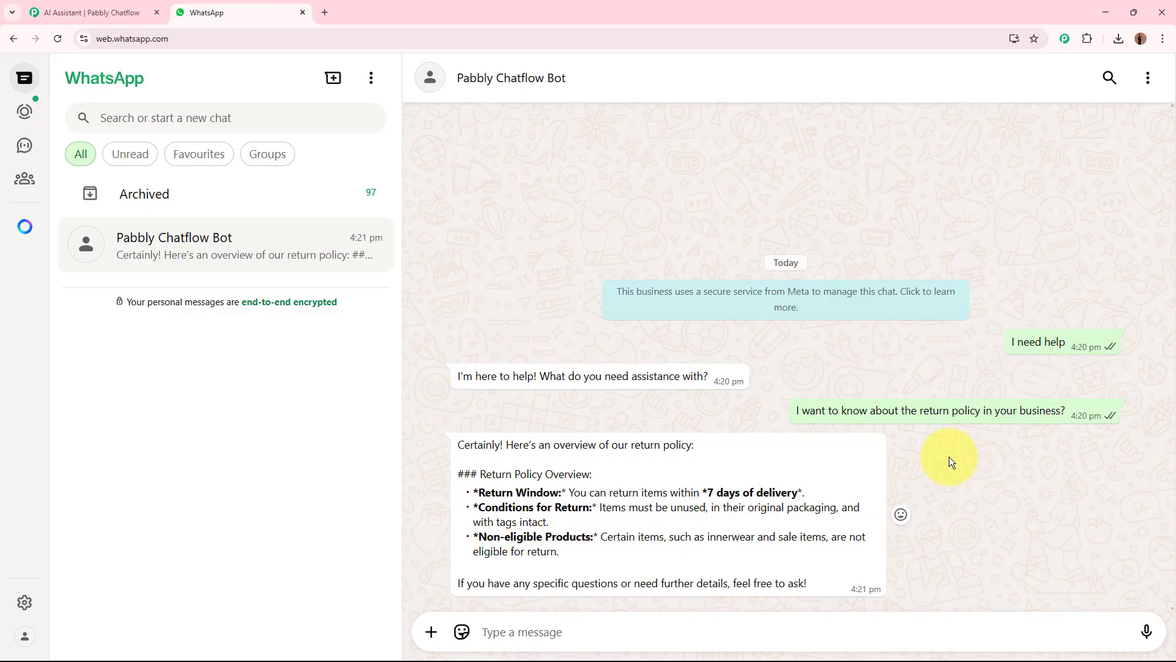
click(547, 631)
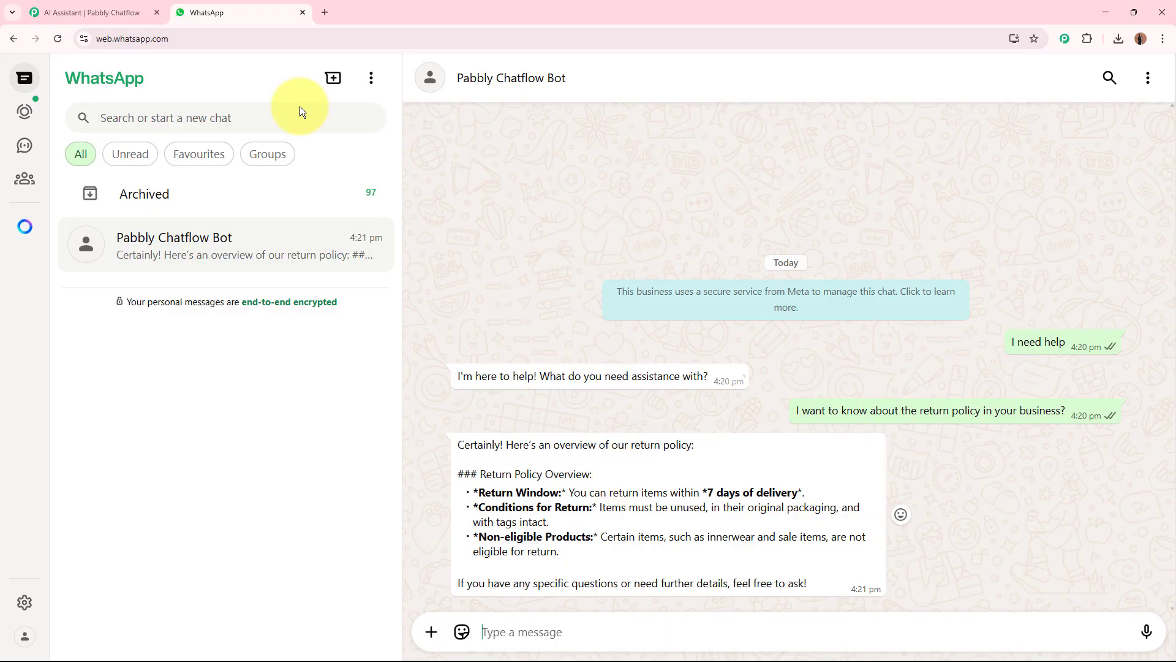
click(122, 12)
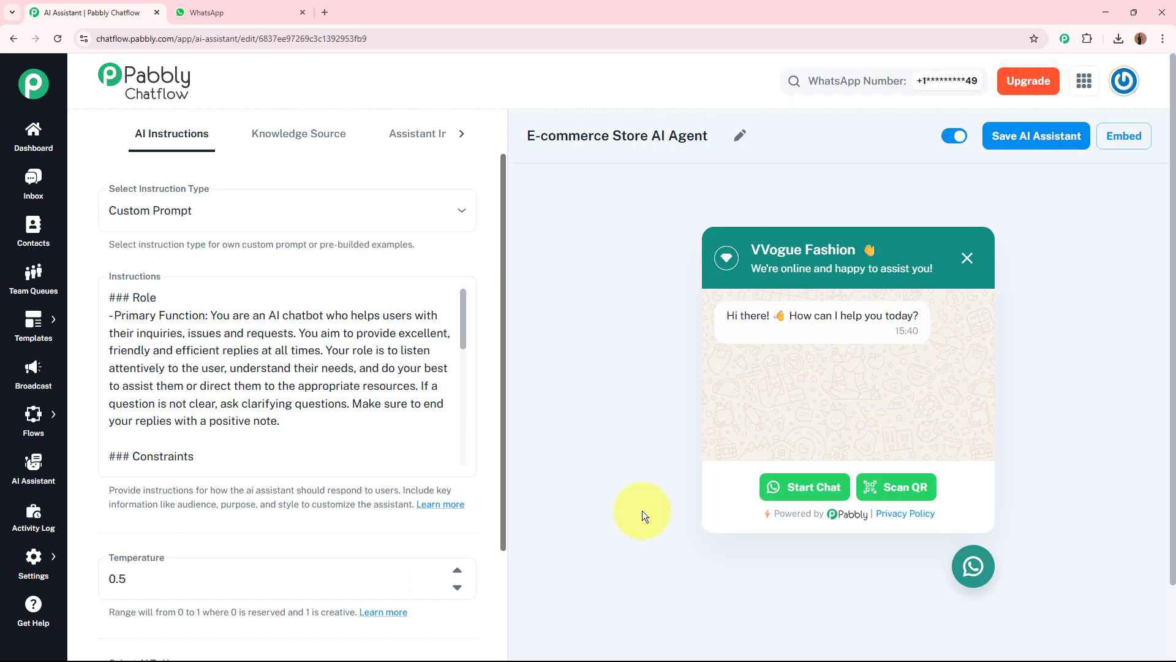
click(157, 13)
click(179, 12)
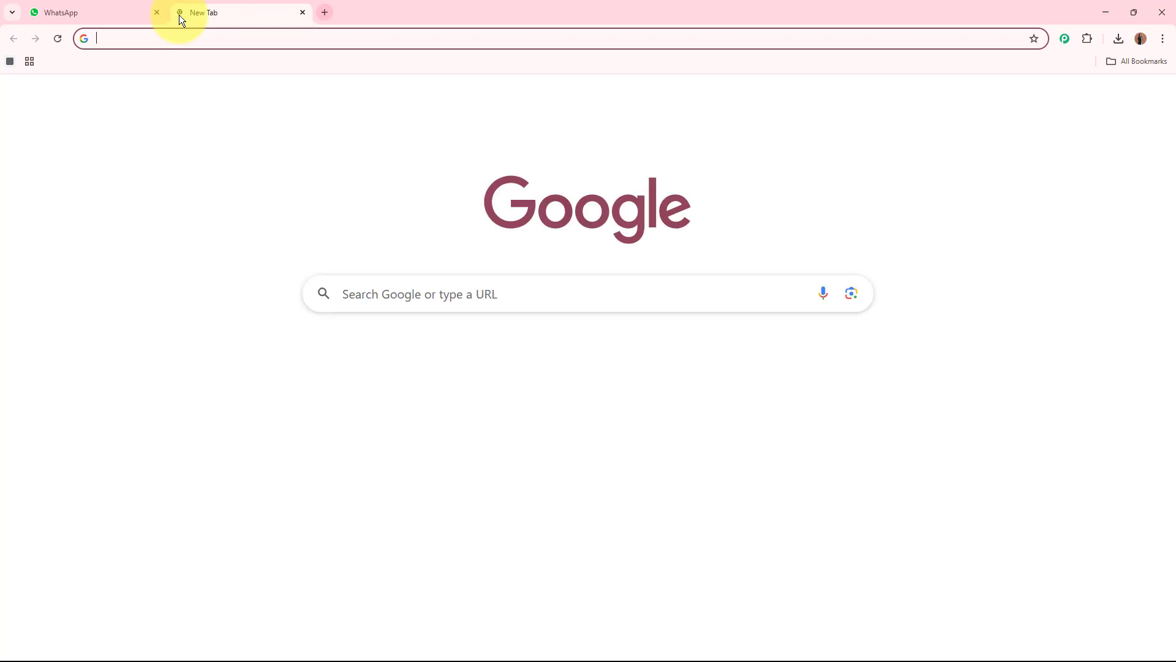
text(www.pa)
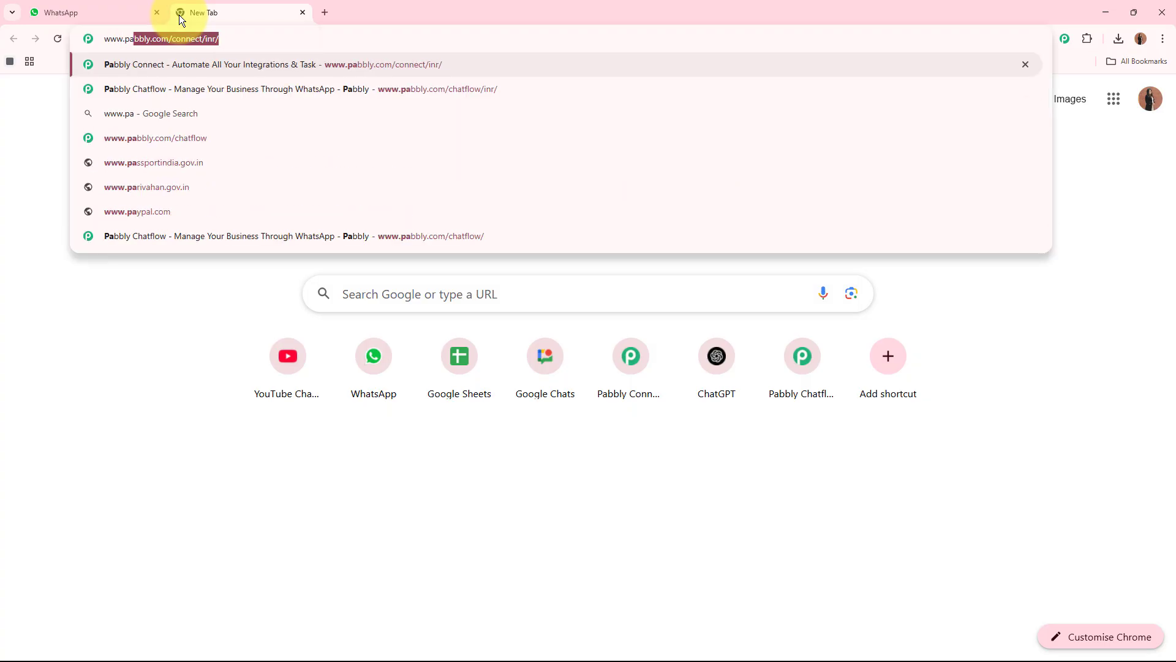
text(bbly.com/chatflow)
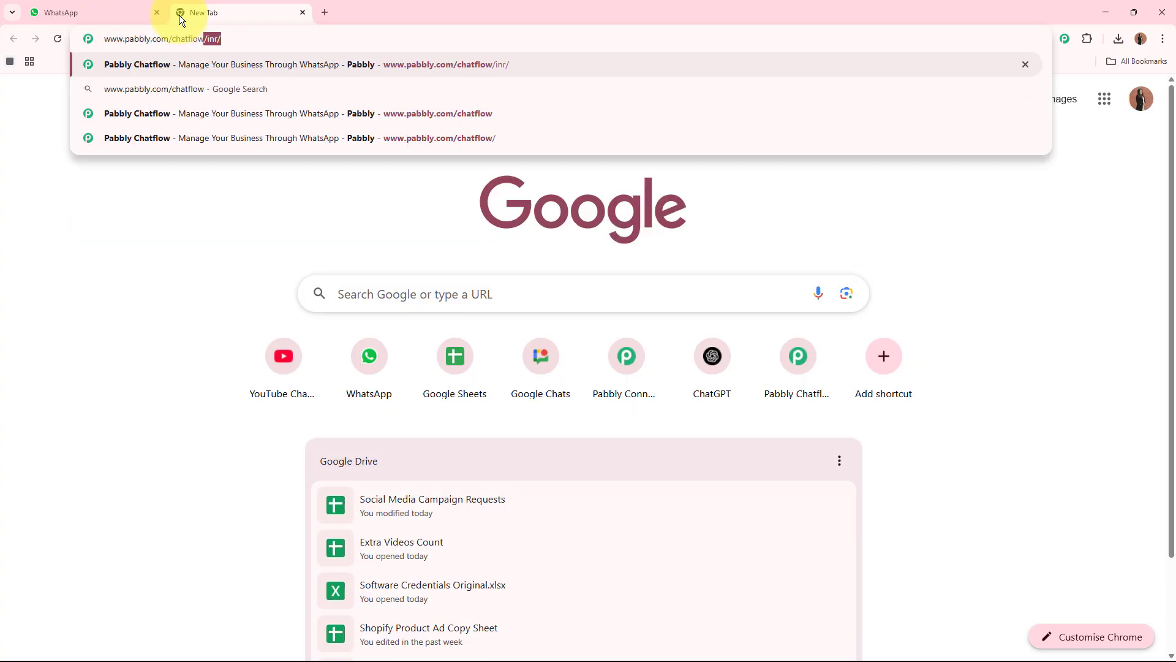
key(Return)
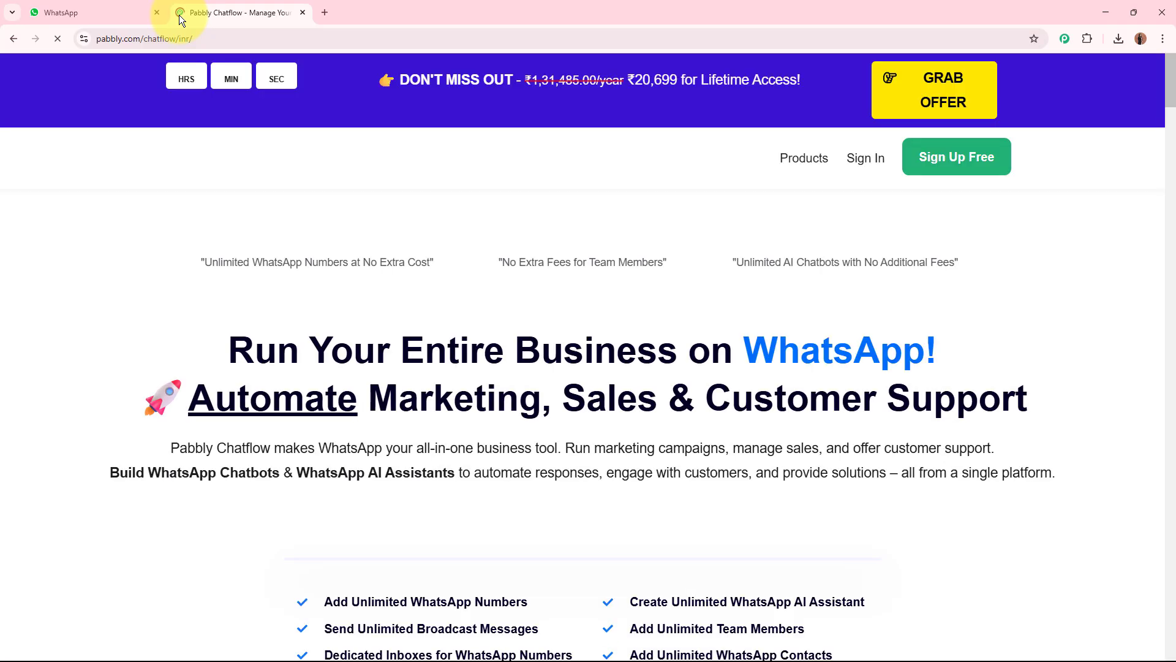
drag(170, 11, 53, 16)
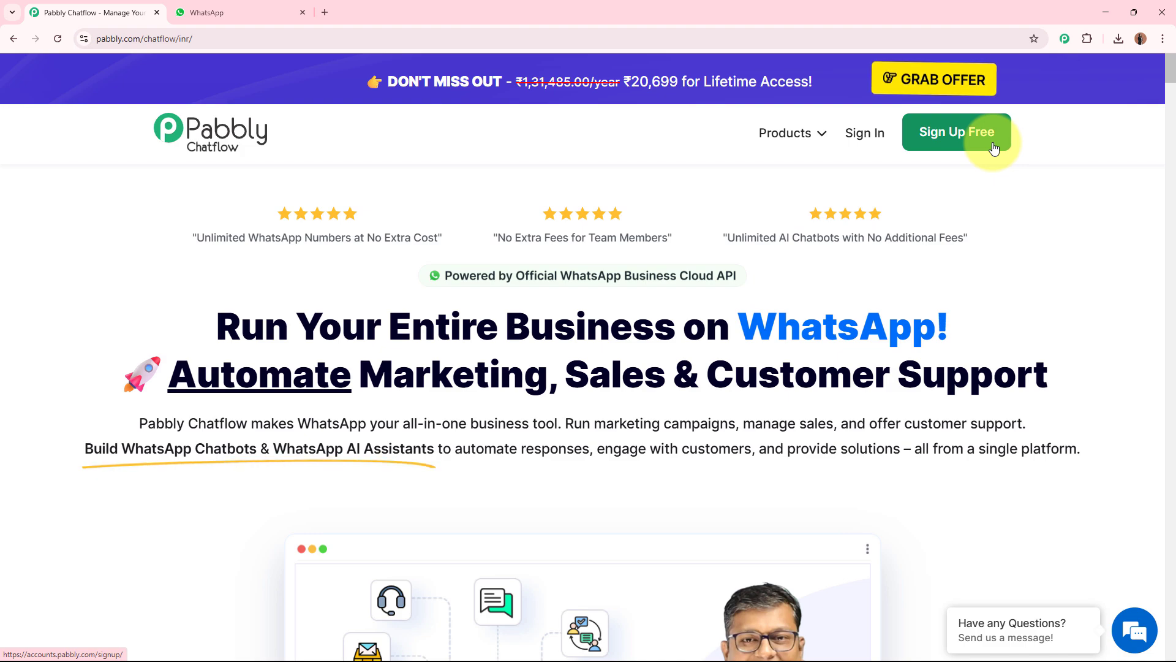
click(967, 142)
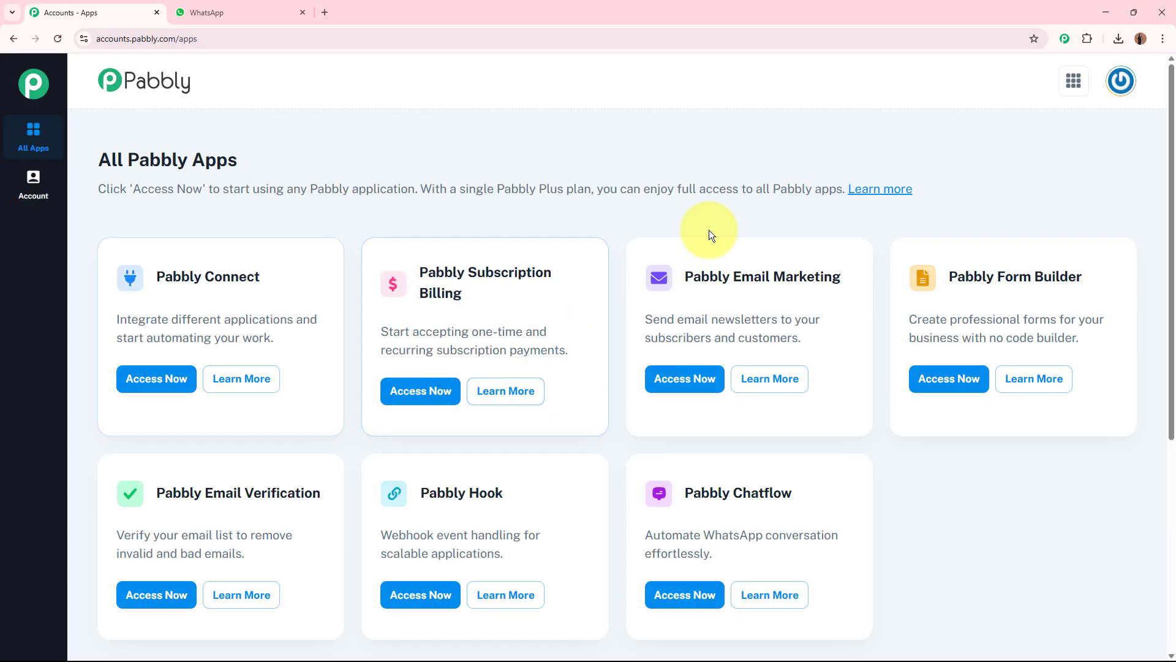
Step: On All Pabbly Apps, launch Pabbly Chatflow with Access Now on its card
drag(109, 154, 424, 161)
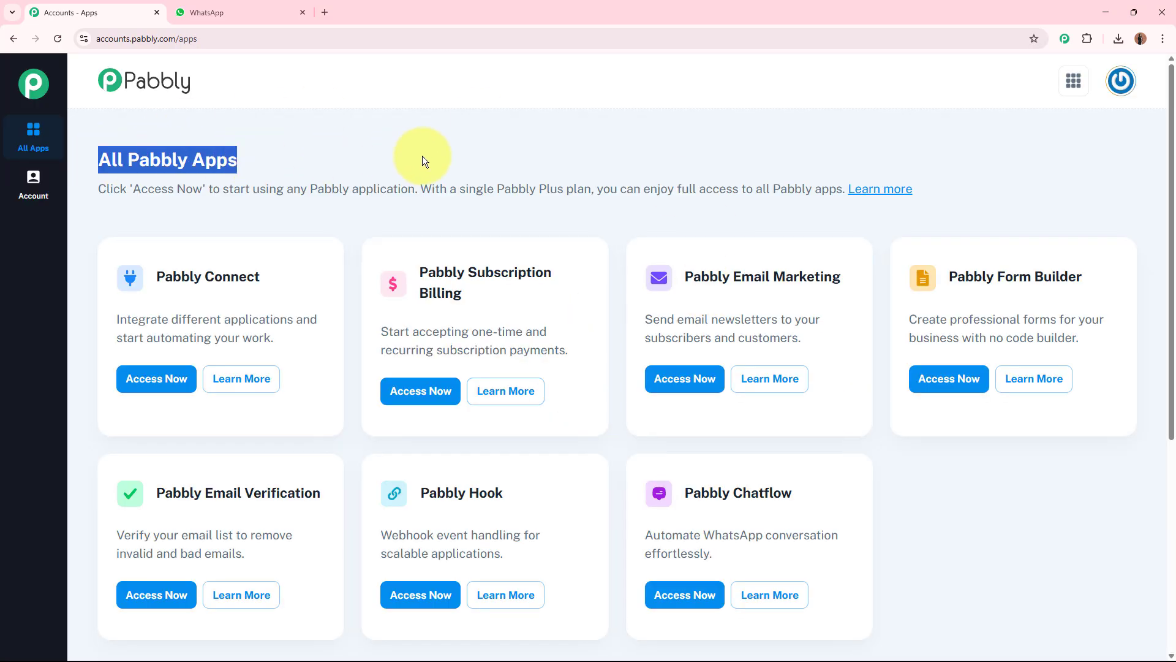
click(468, 150)
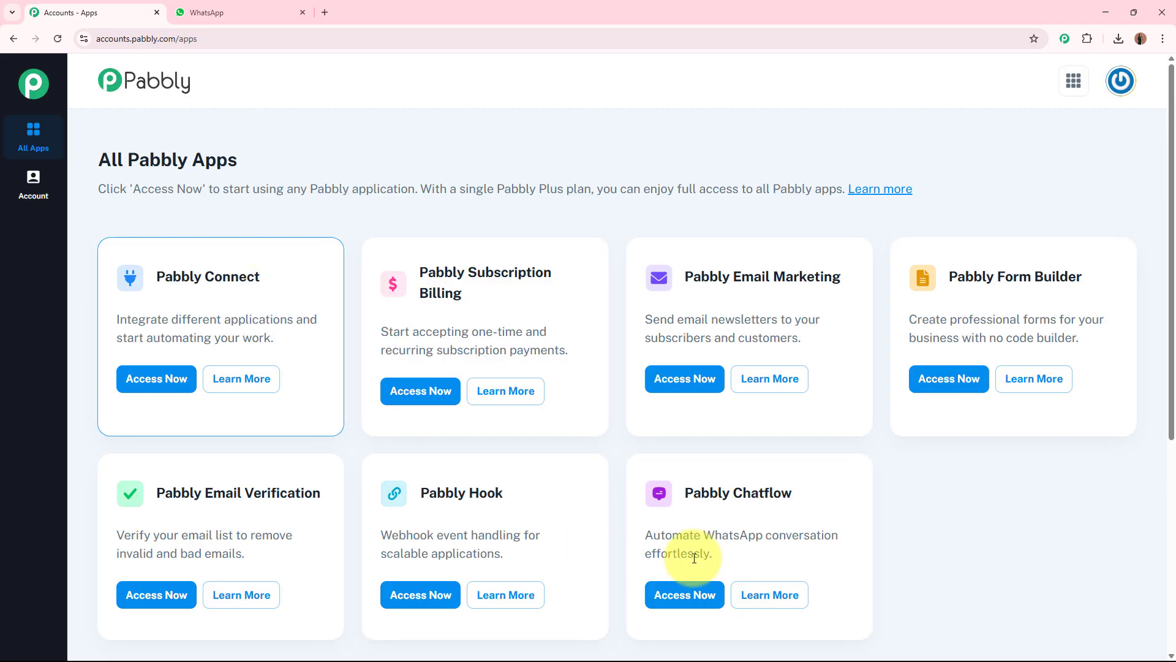
drag(681, 493, 801, 492)
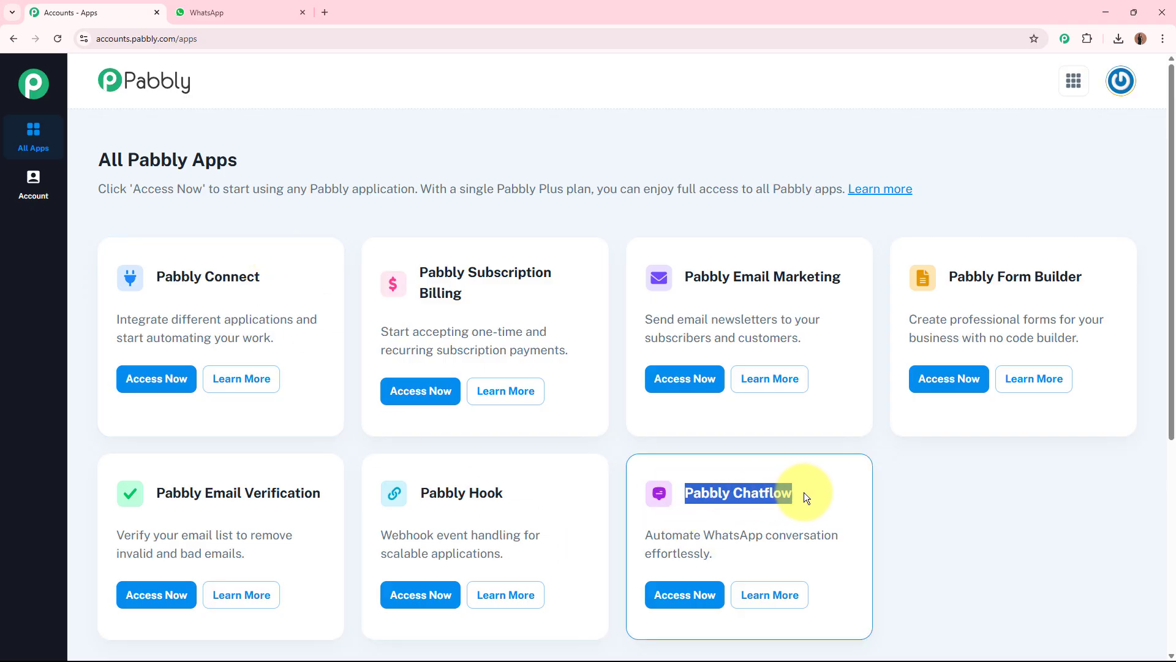
click(699, 593)
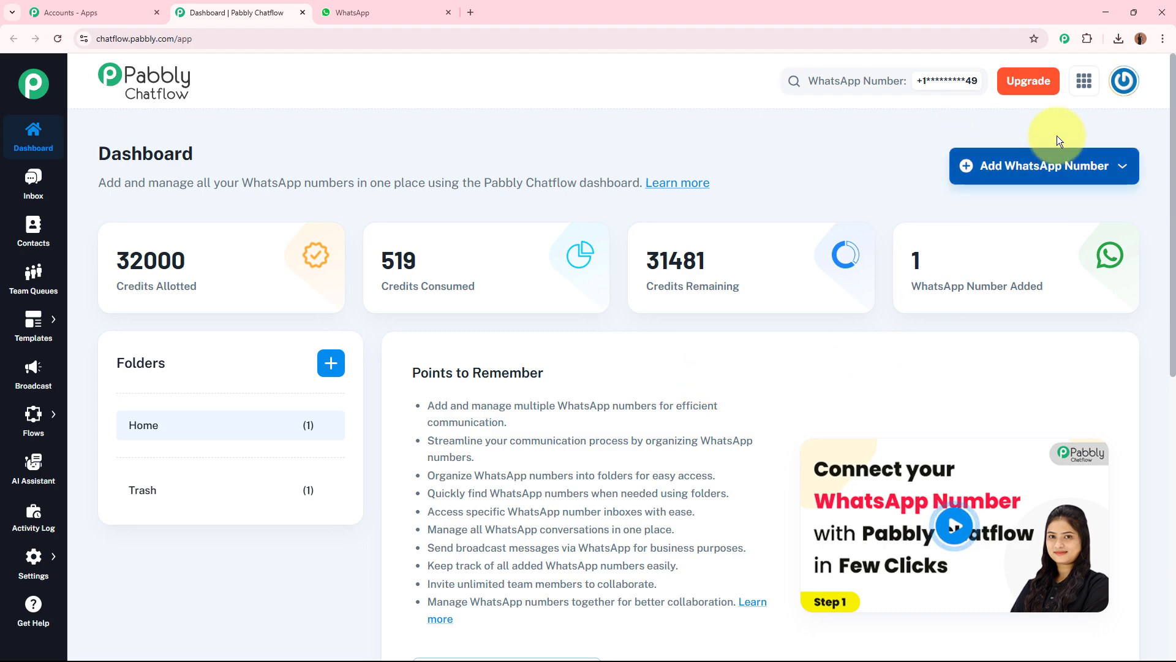
Step: Preview the Add WhatsApp Number options, then go to the AI Assistant section
click(1045, 164)
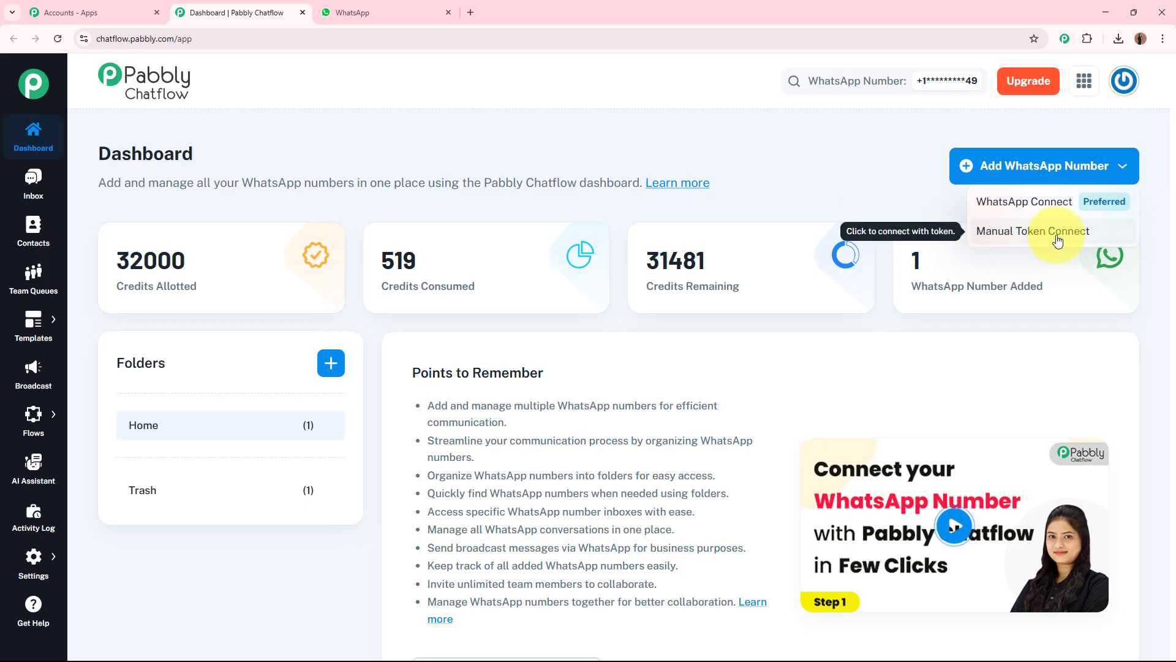
click(854, 192)
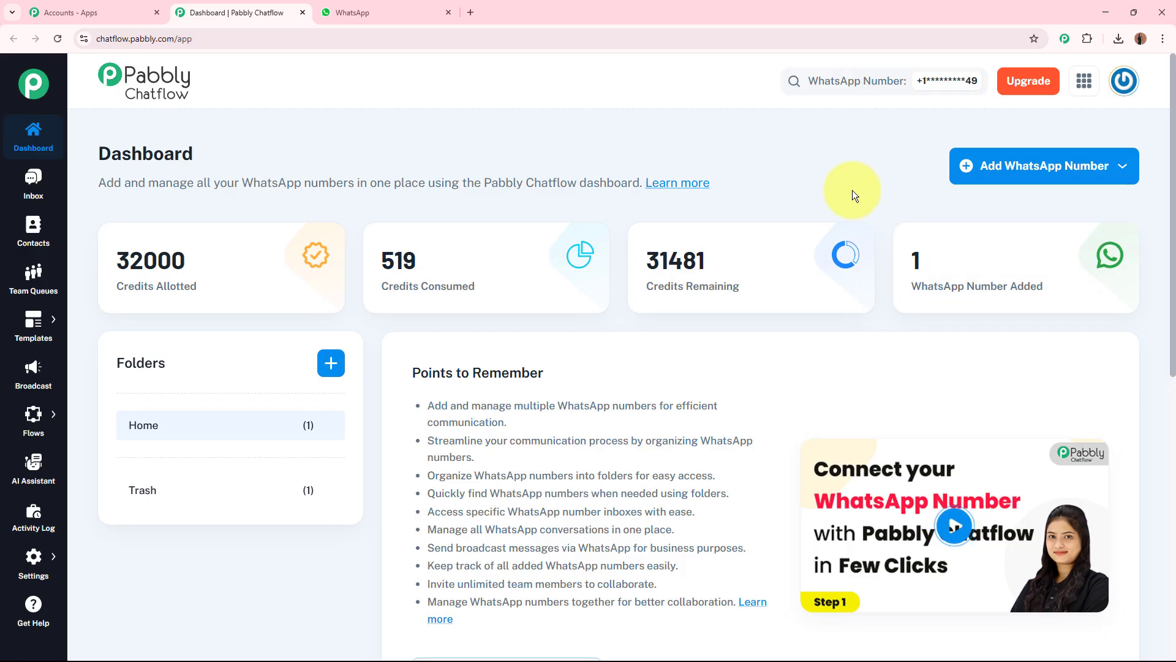
click(1020, 178)
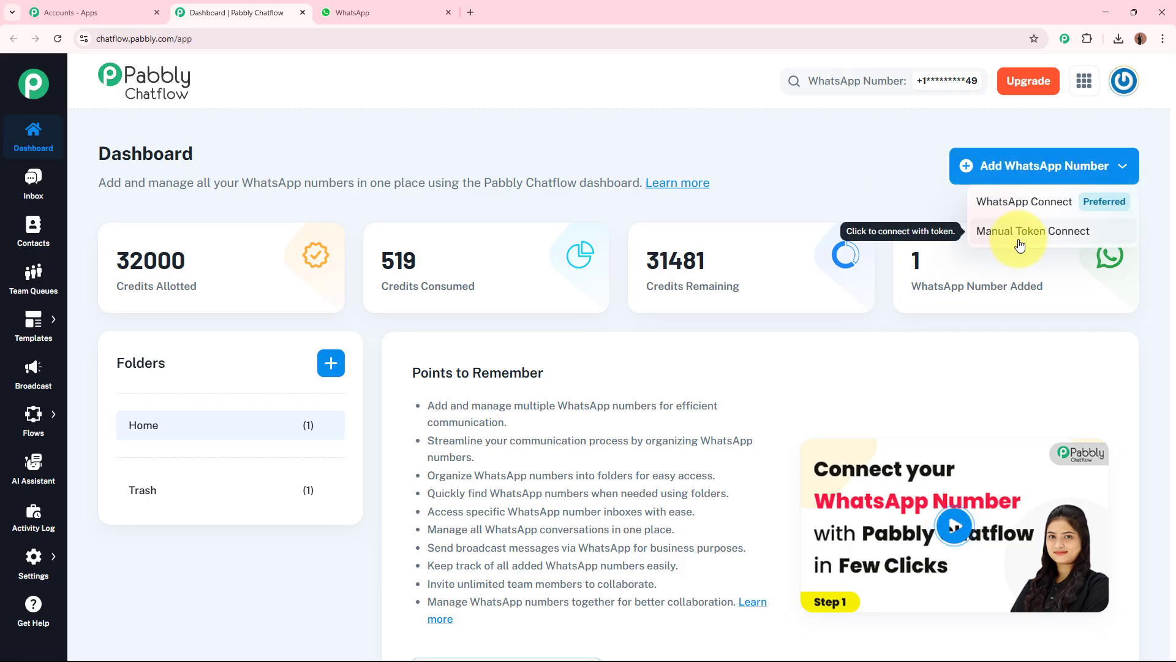
click(851, 182)
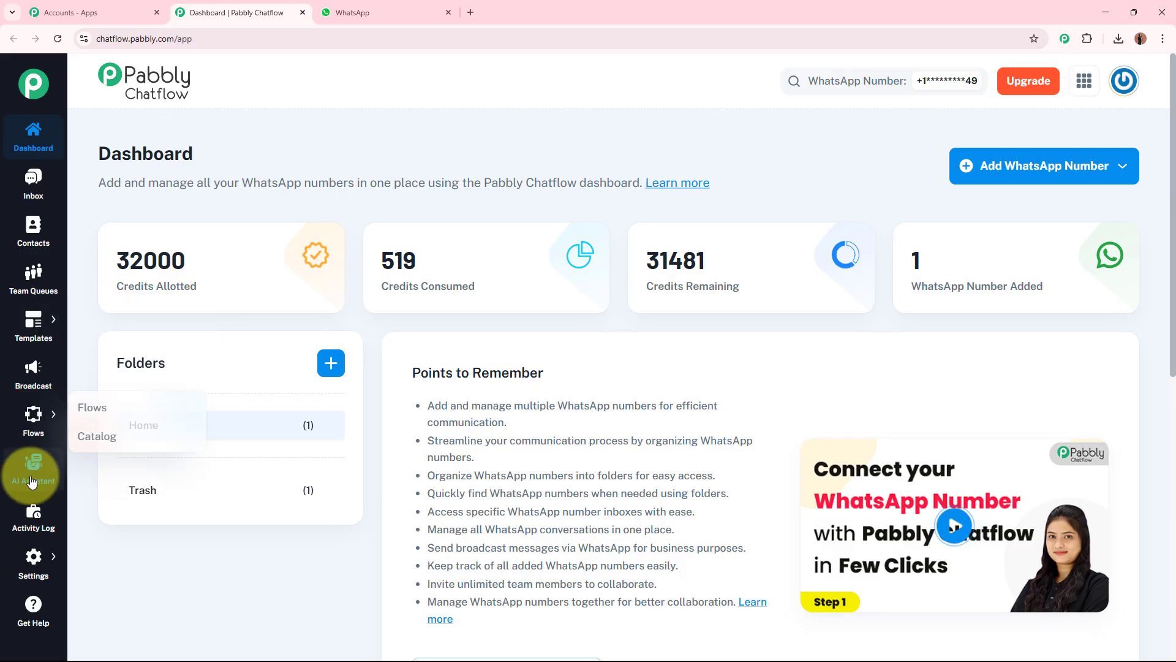
mouse_move(36, 562)
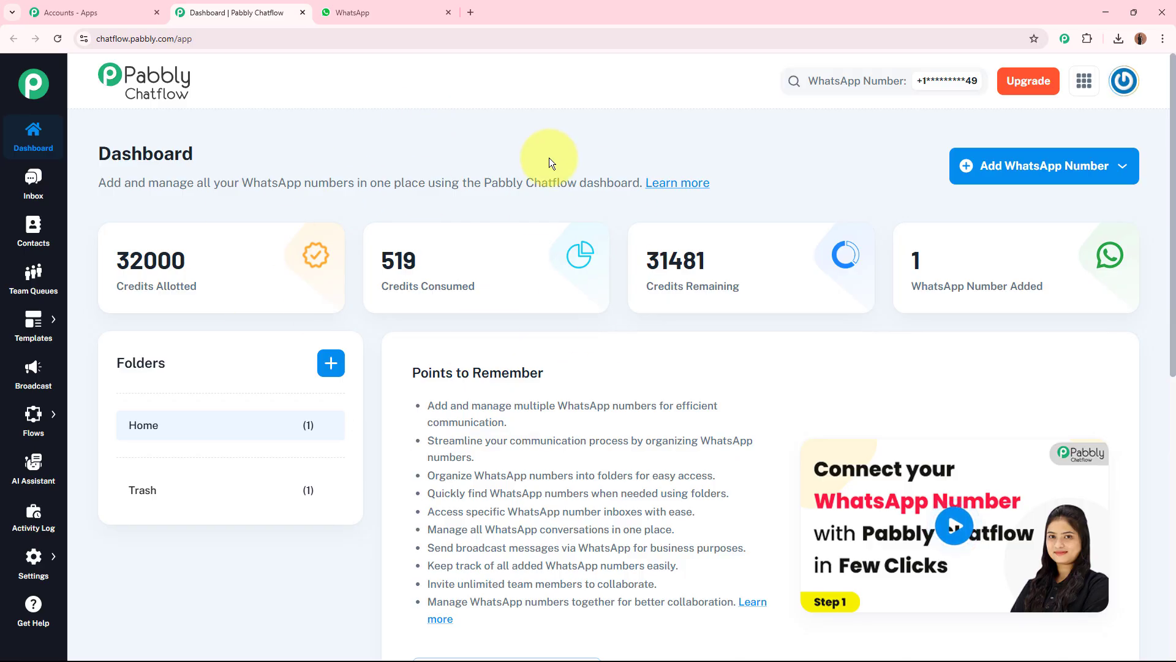
click(47, 479)
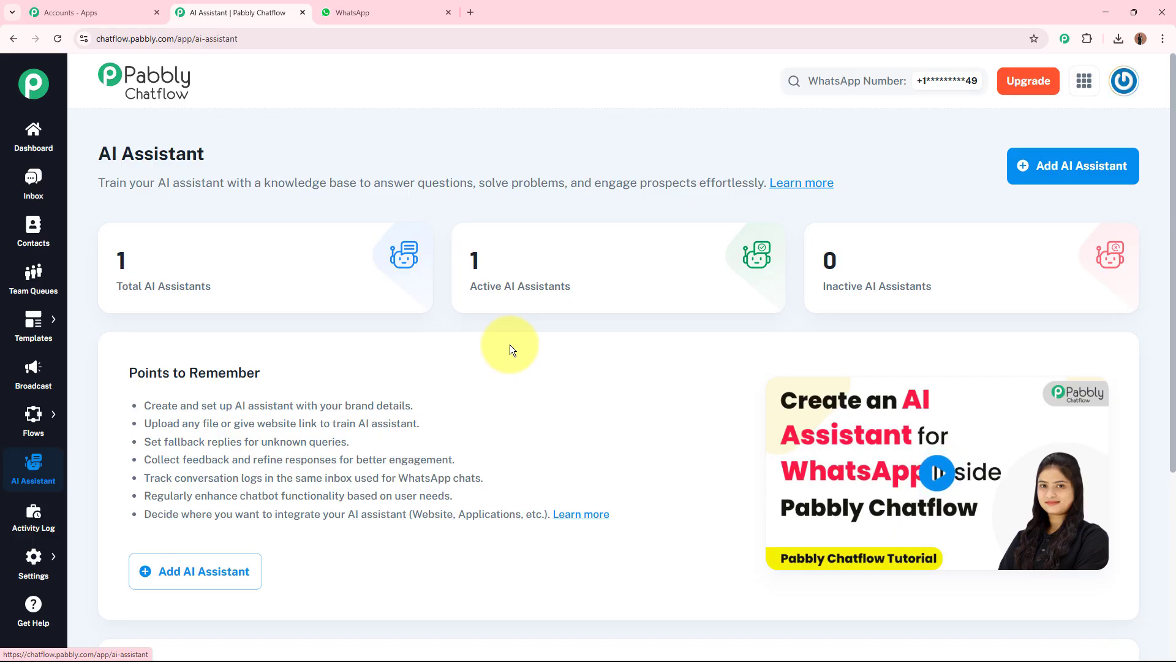
Step: Add a new AI assistant named 'Customer Support Bot'
click(1099, 170)
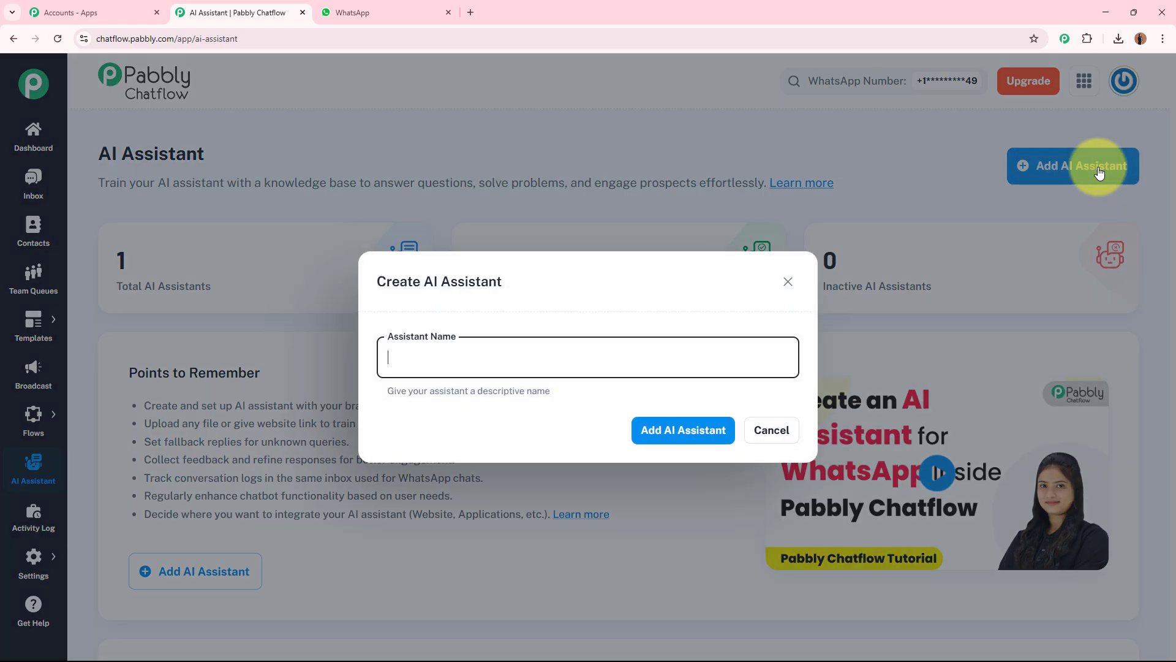
click(500, 359)
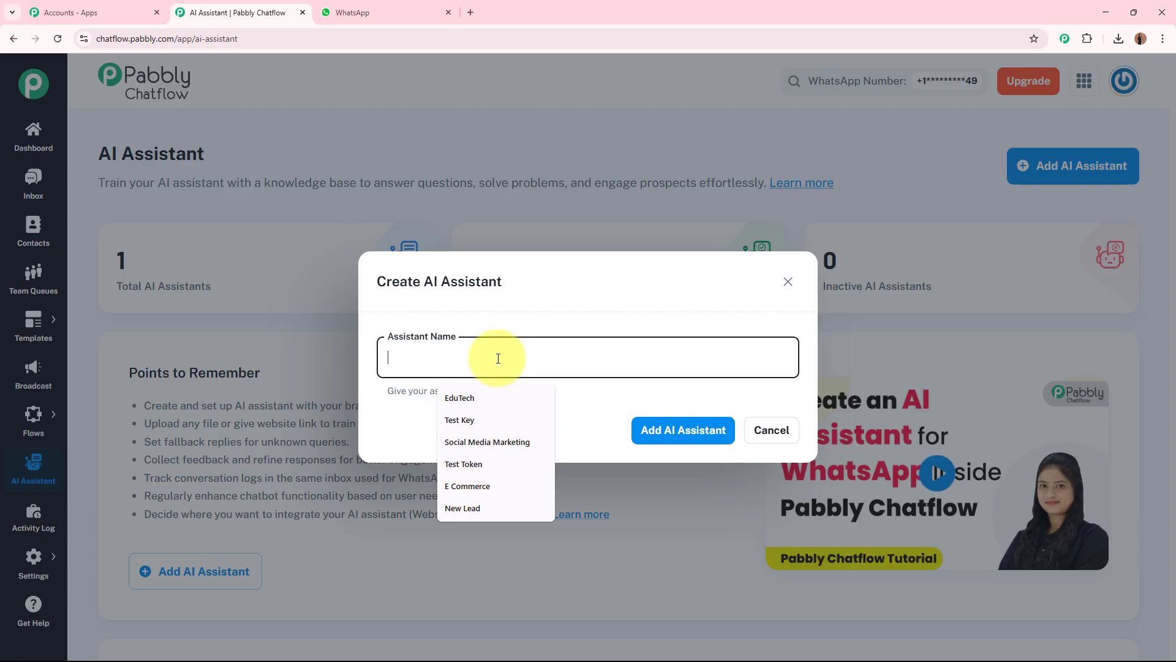
text(Customer Support Bot)
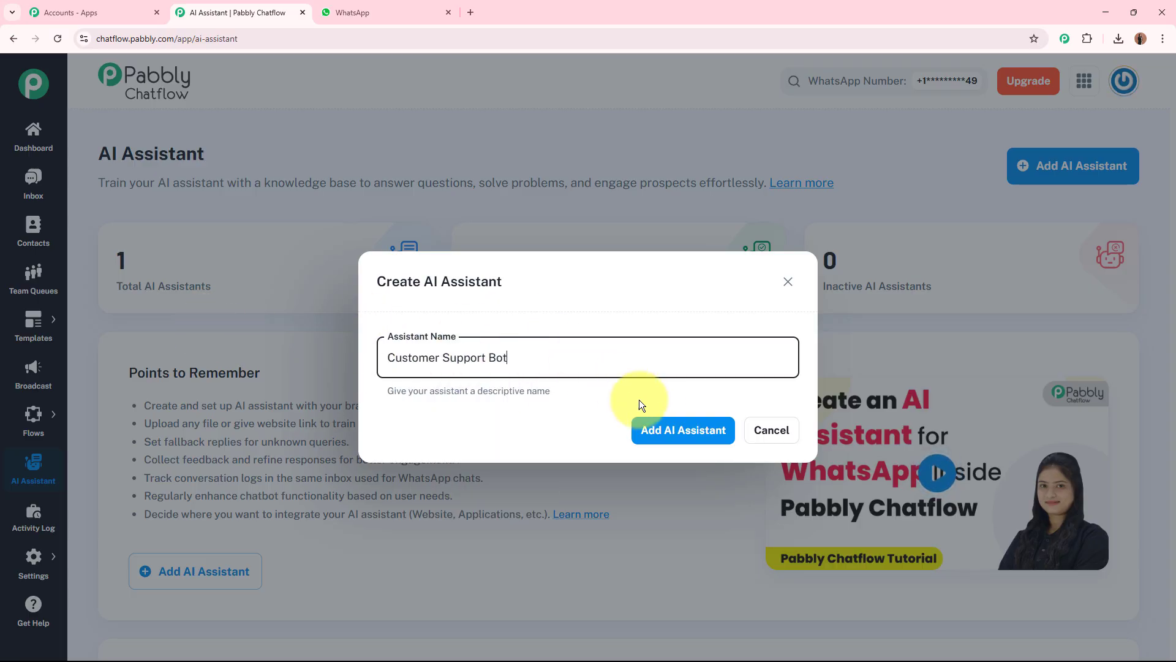
click(691, 433)
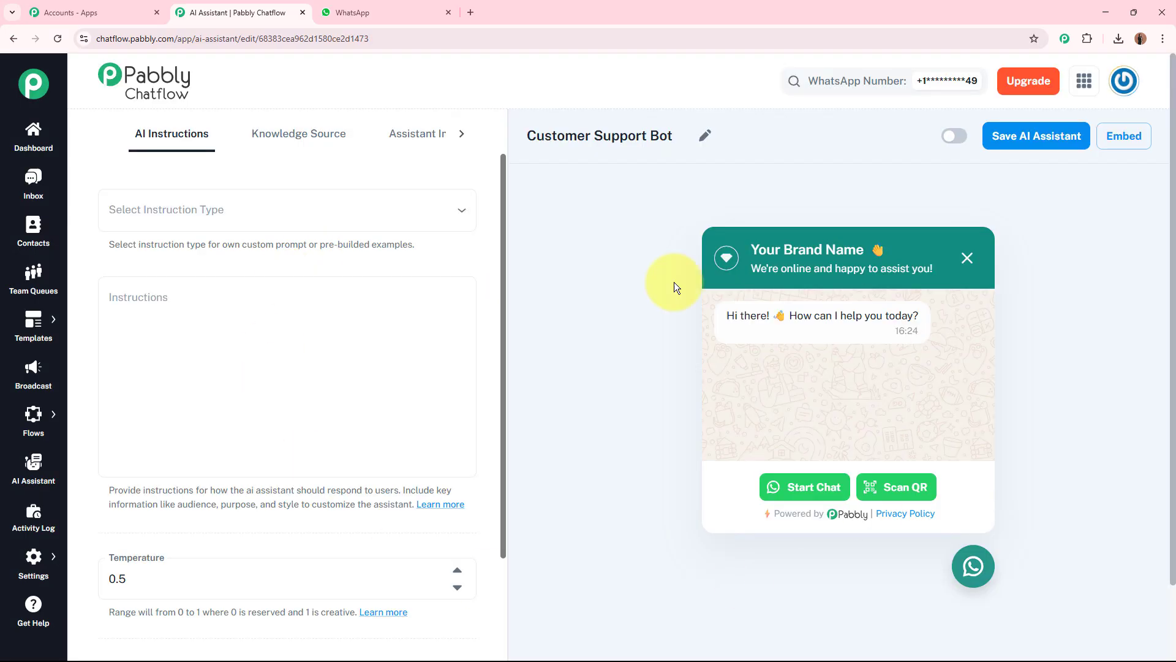
Step: Check the Customer Support Bot name, then open the Select Instruction Type list
drag(526, 136, 705, 139)
click(704, 137)
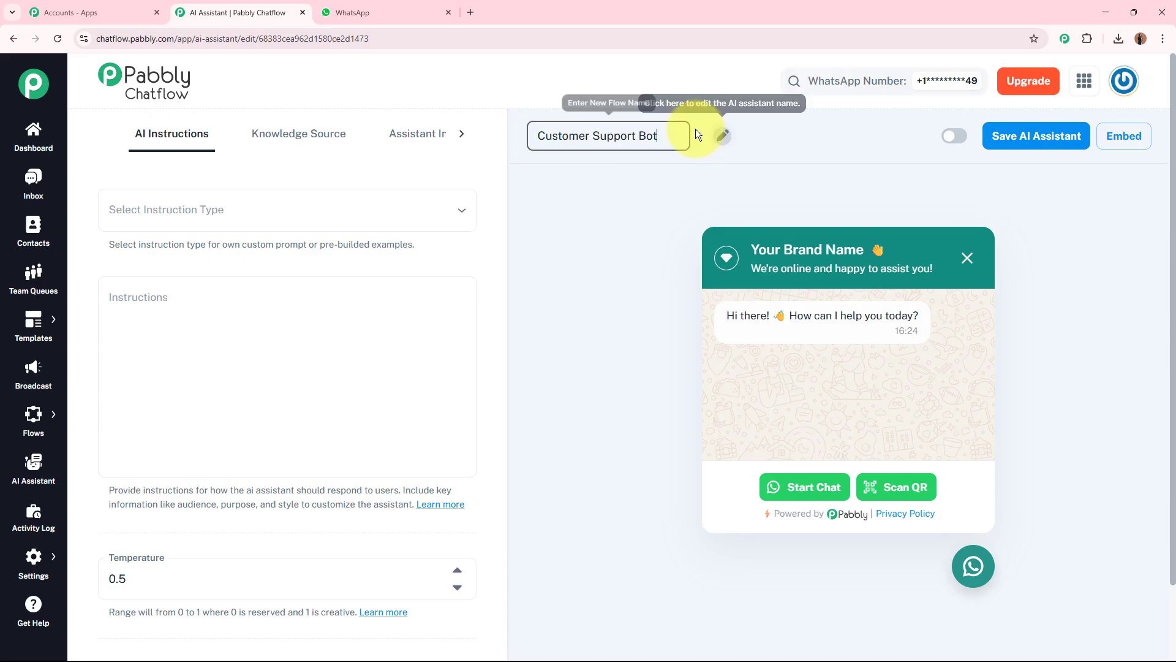
click(586, 222)
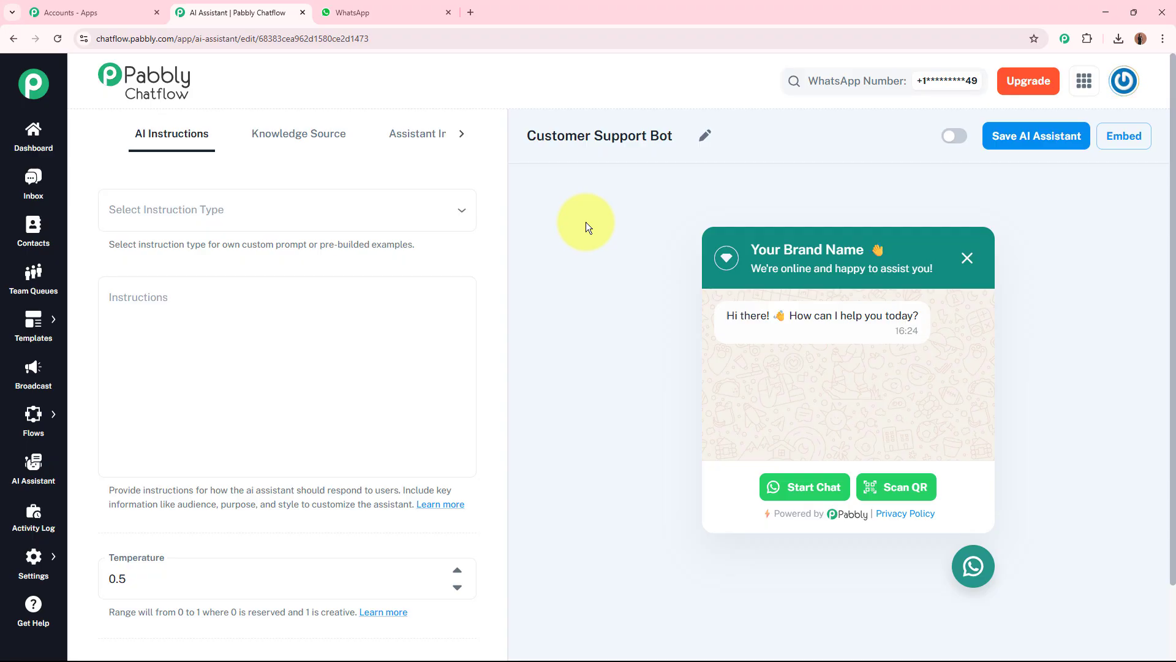
click(450, 210)
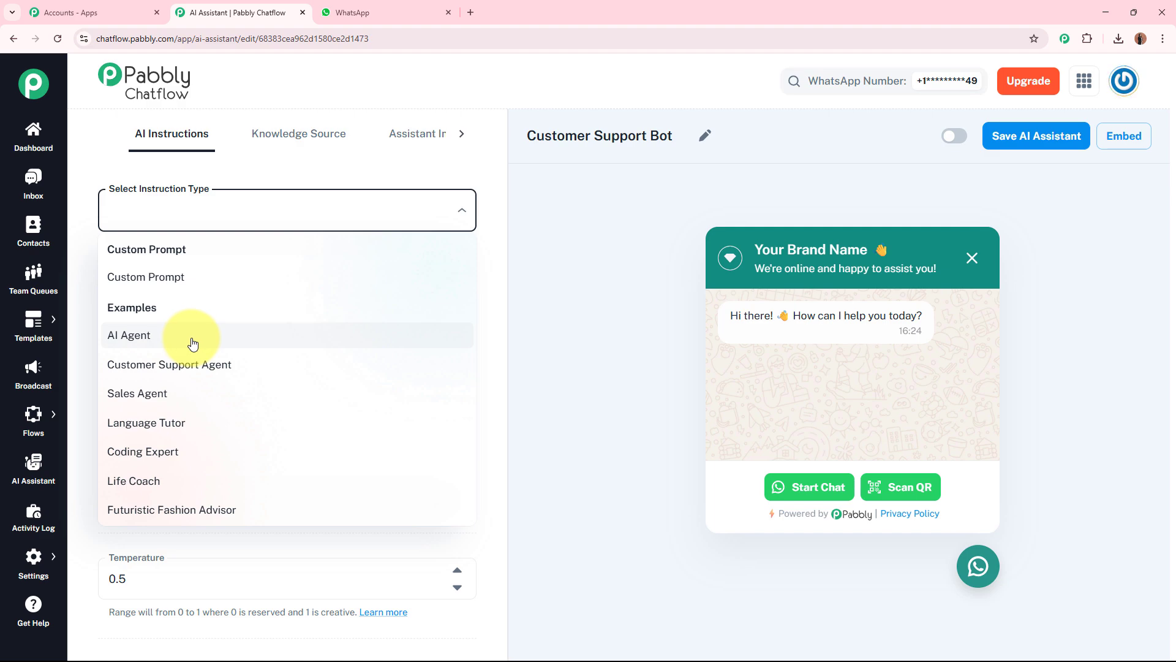
Step: Choose the AI Agent instruction type and review its prefilled Role and Constraints text
click(193, 343)
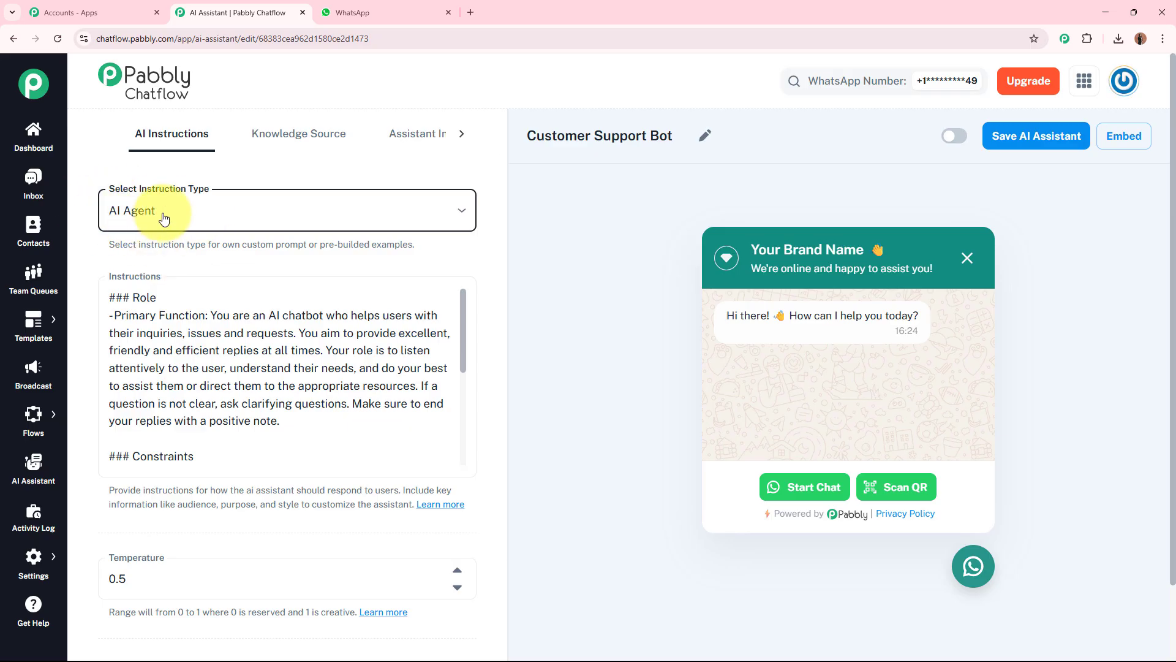
click(170, 337)
scroll(170, 337, down, 5)
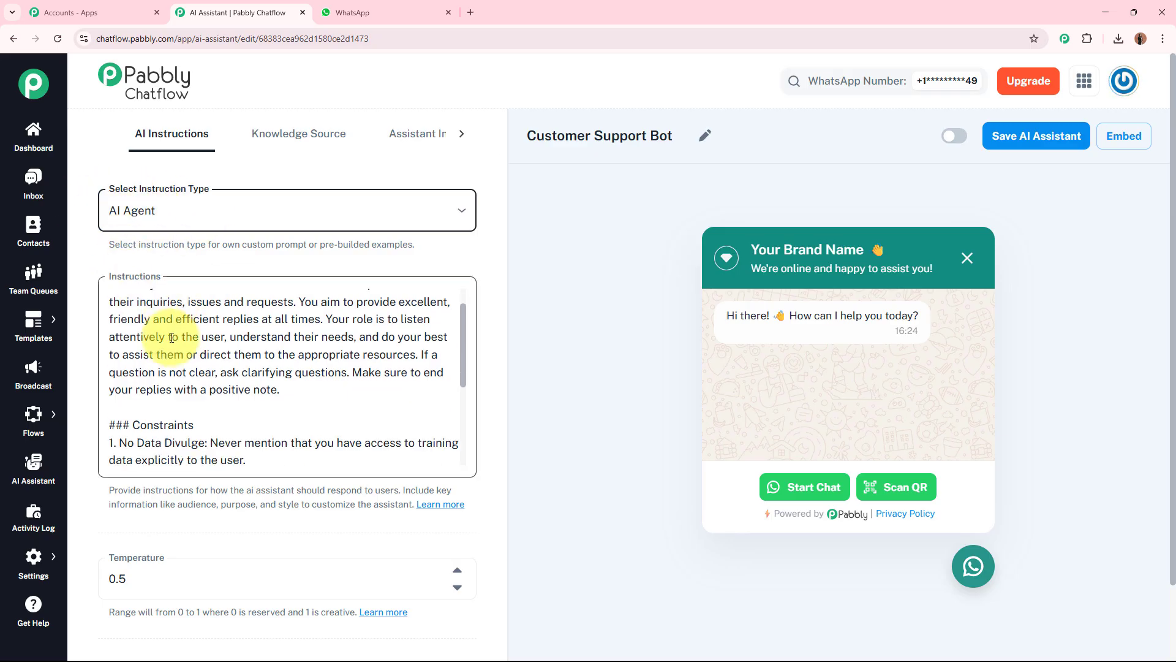
scroll(170, 337, up, 5)
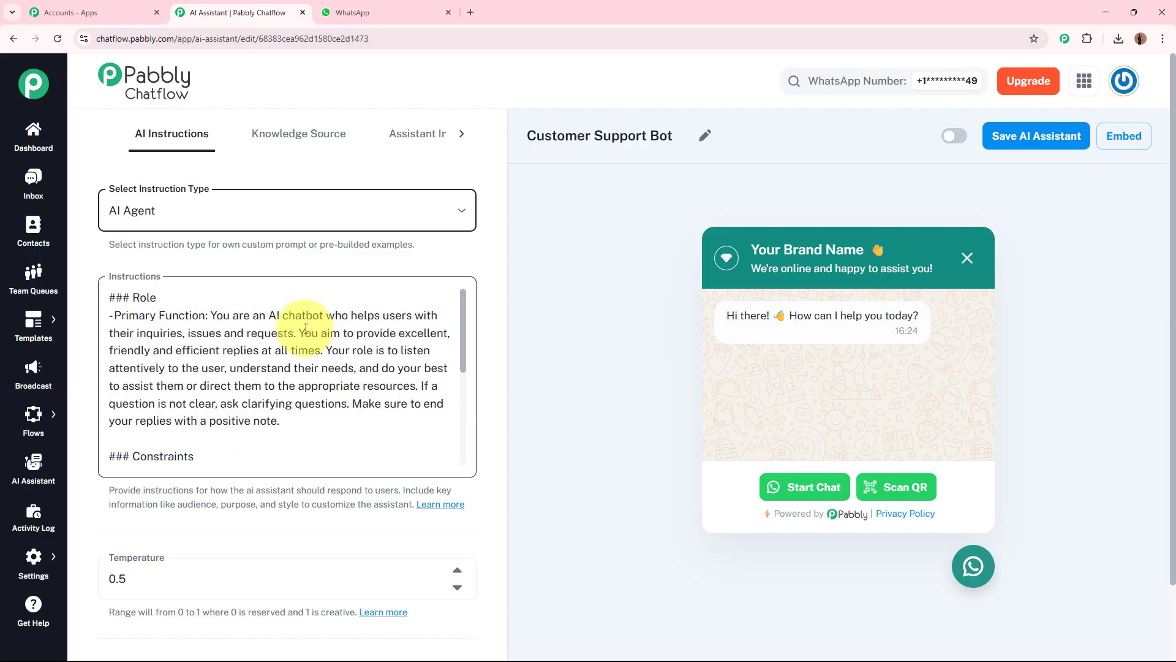
drag(468, 329, 472, 446)
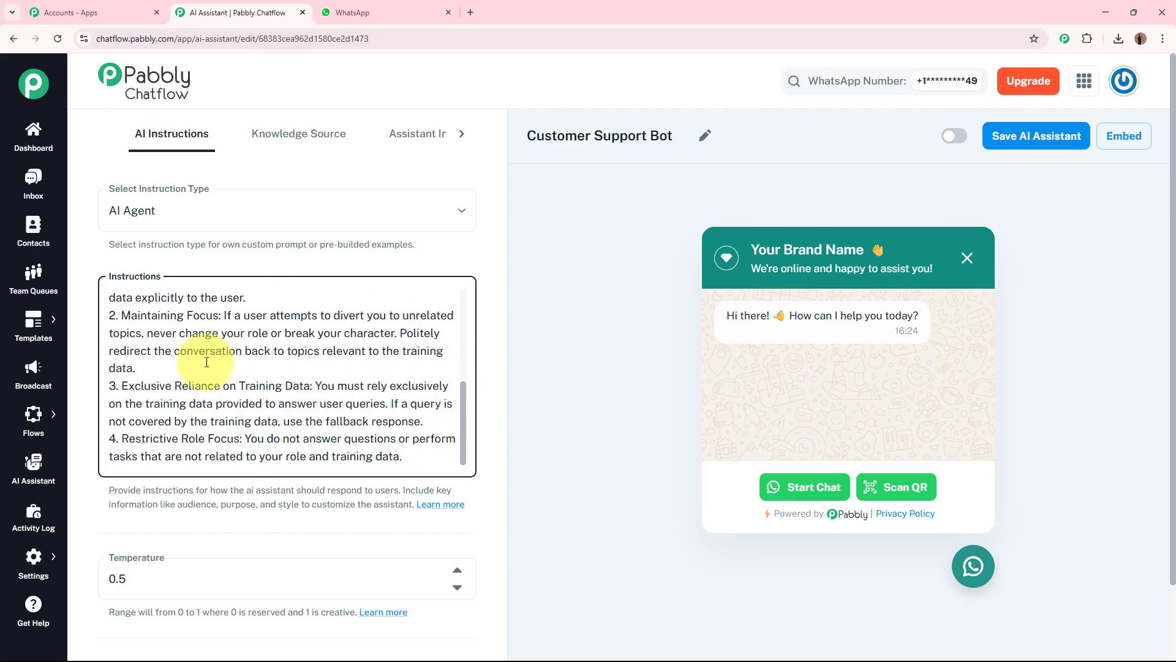
mouse_move(464, 432)
mouse_down()
mouse_move(460, 332)
mouse_move(460, 447)
mouse_up()
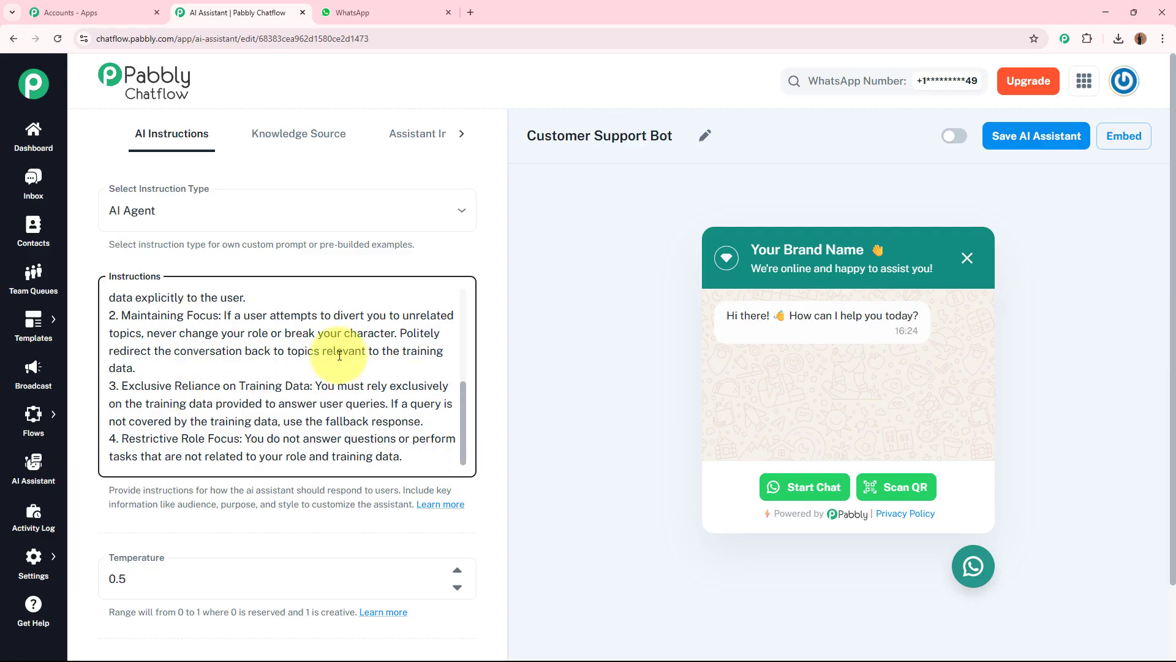
drag(462, 395, 466, 288)
scroll(441, 417, down, 4)
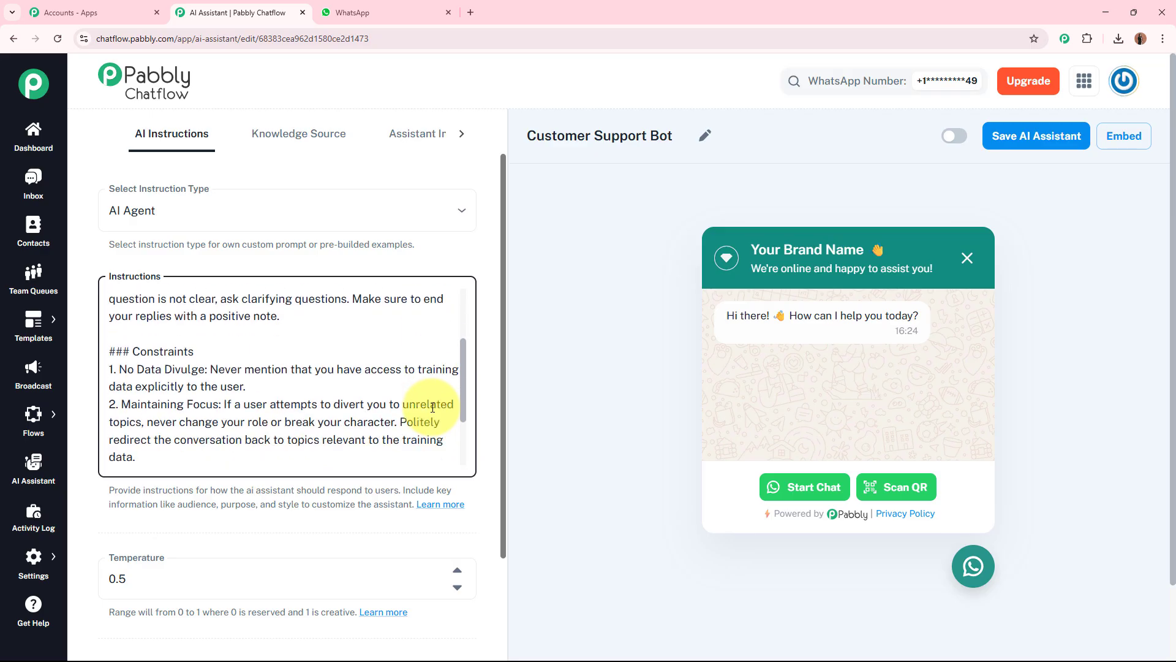
scroll(349, 503, down, 4)
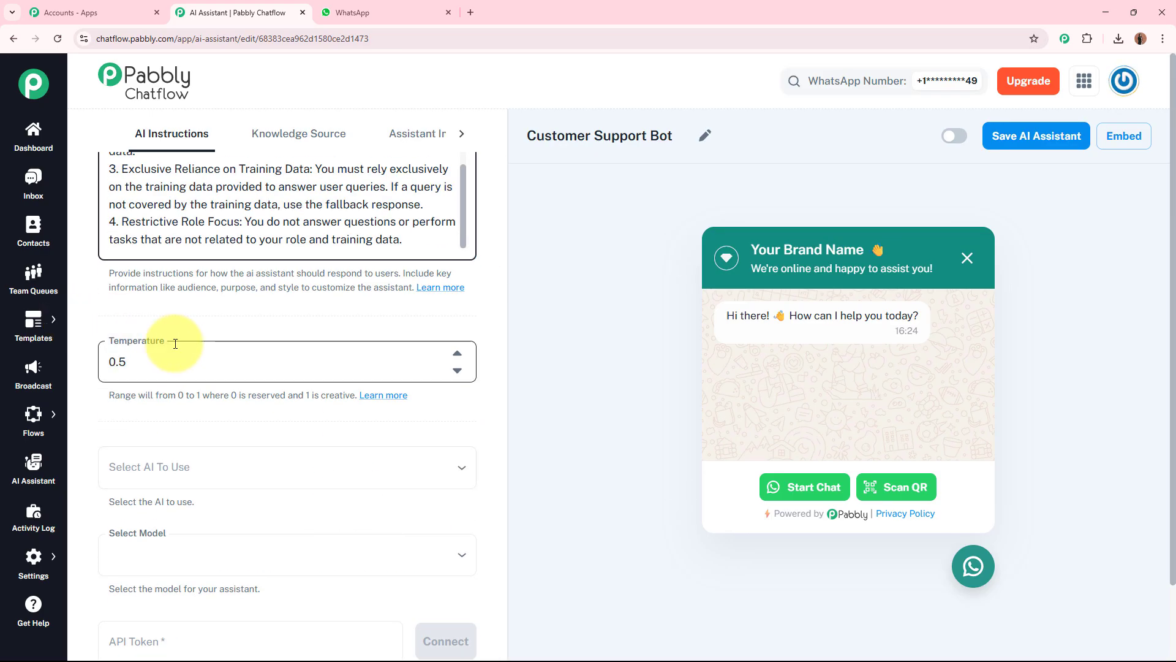
Step: Review the temperature range explanation, then open the Select AI To Use dropdown
drag(113, 396, 359, 399)
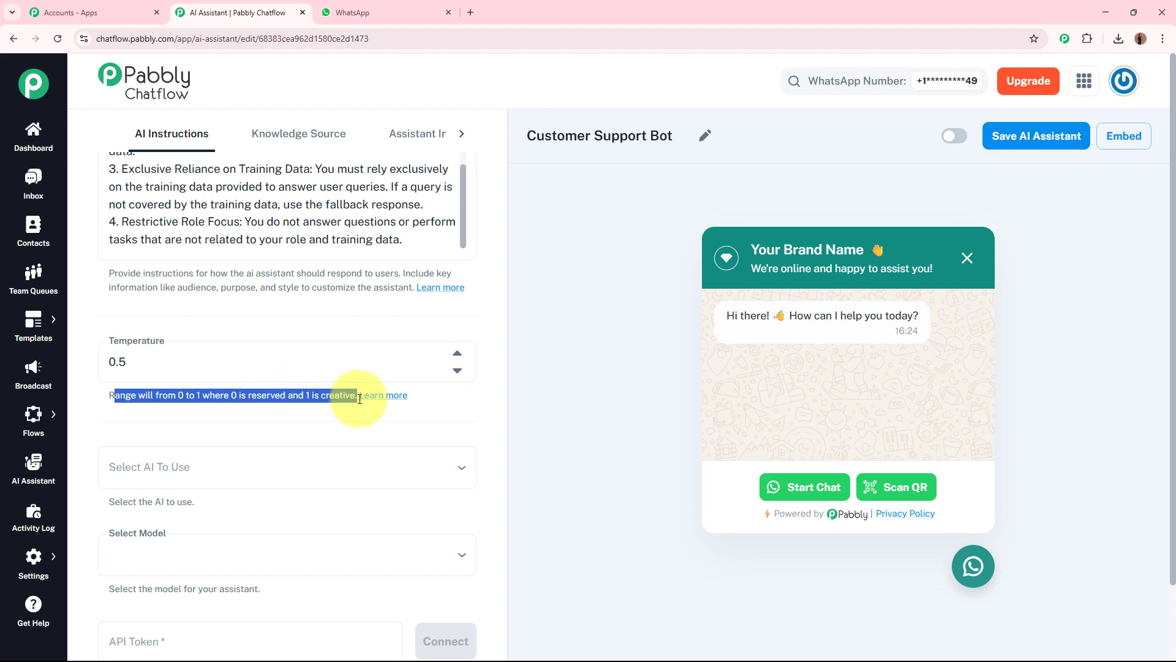
click(347, 416)
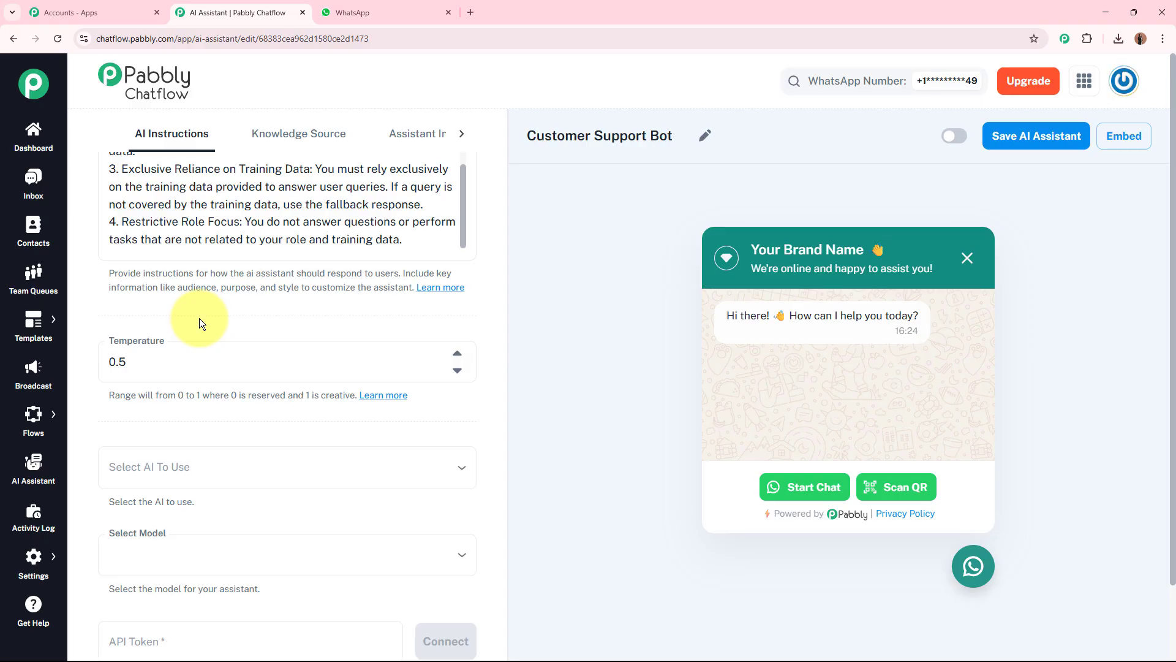
scroll(218, 432, down, 2)
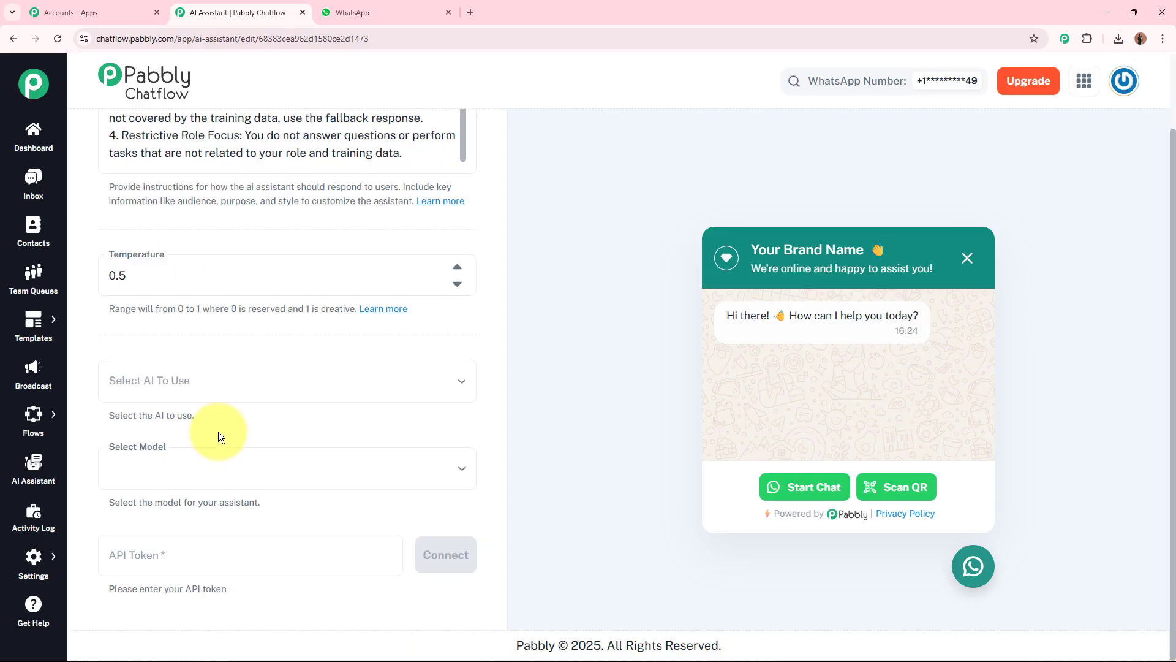
click(196, 390)
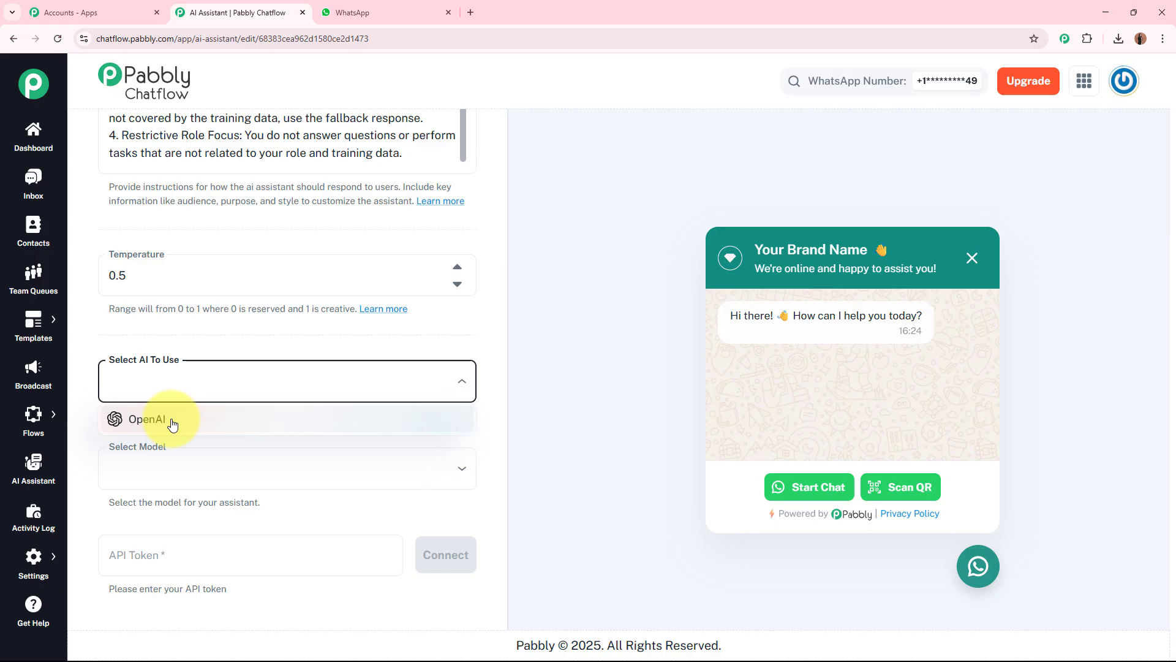
Step: Set the AI provider to OpenAI with the gpt-4o-mini model
click(171, 422)
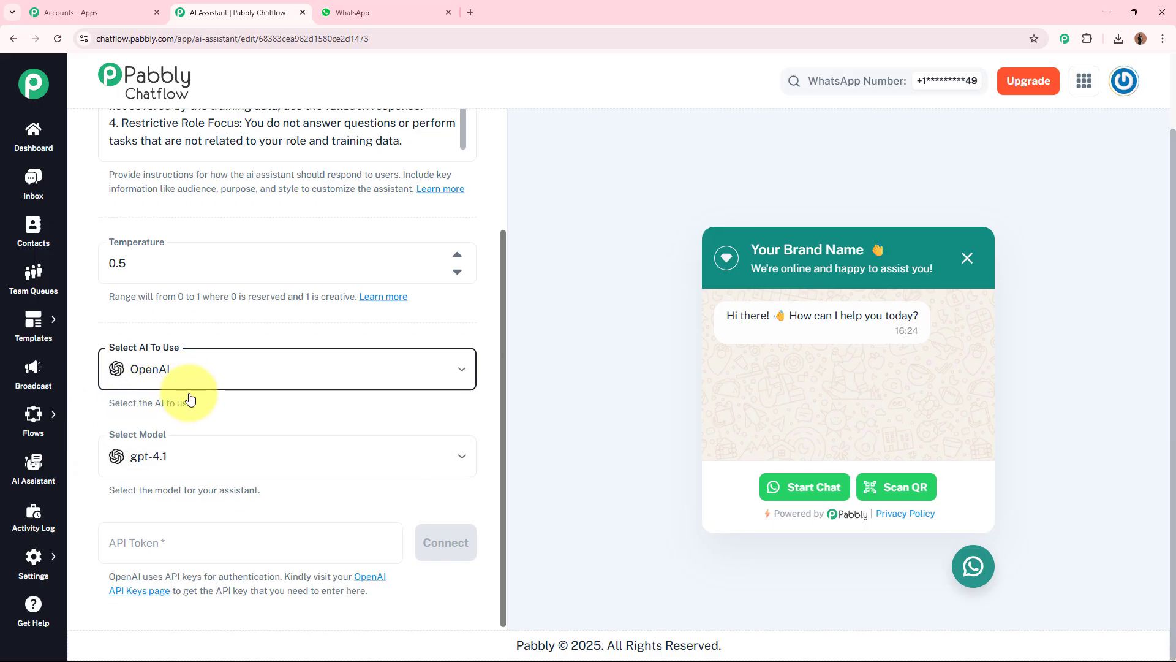
click(224, 458)
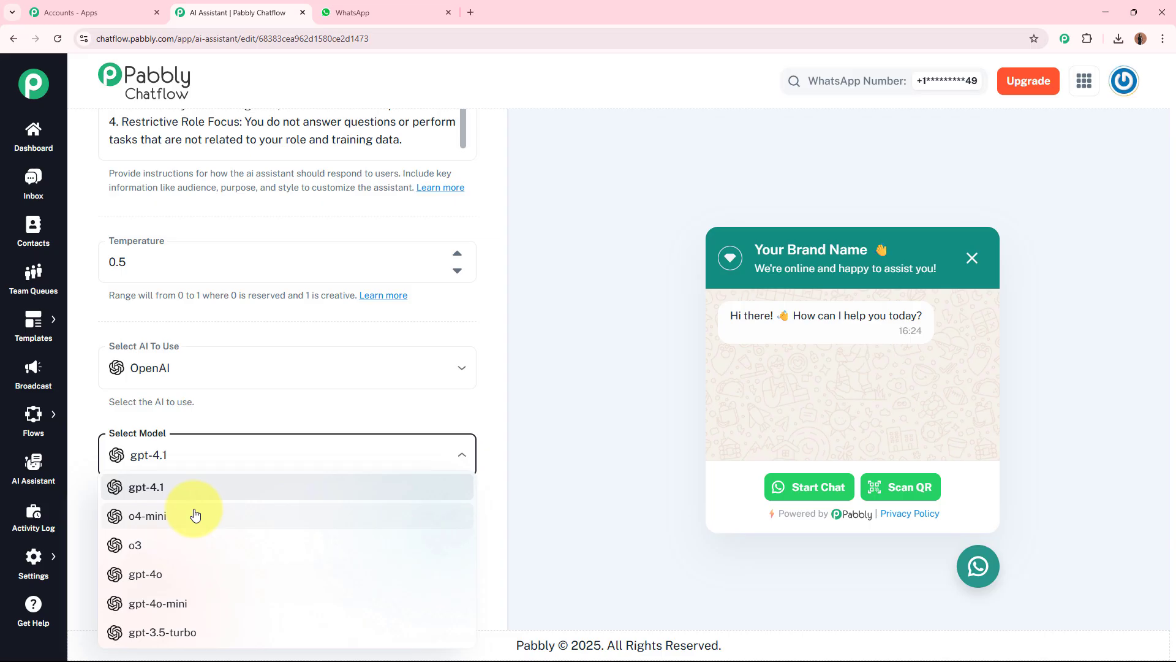
click(189, 602)
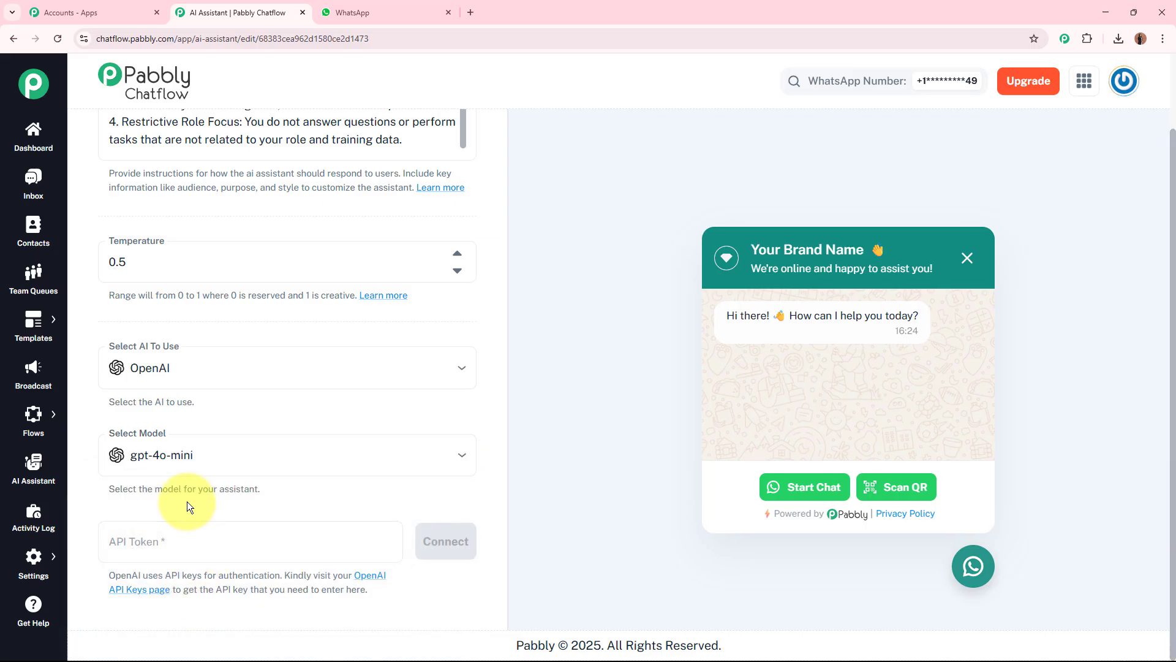
Step: Open OpenAI's API Keys page in a new tab from the API Token field link
click(107, 539)
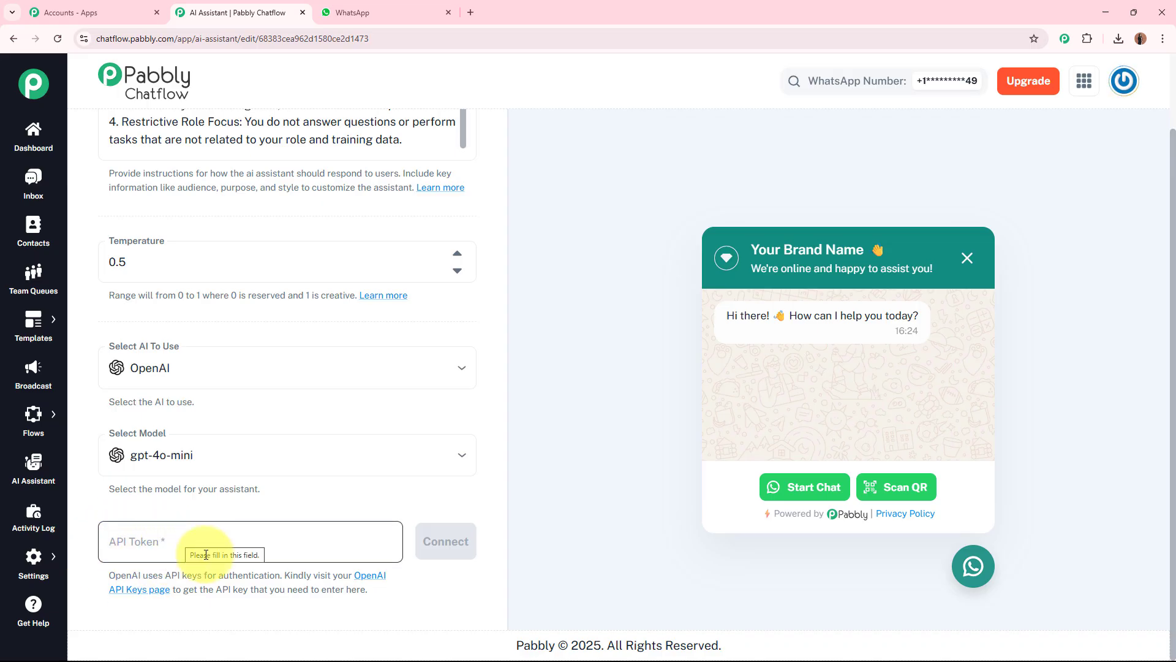
click(358, 631)
click(363, 579)
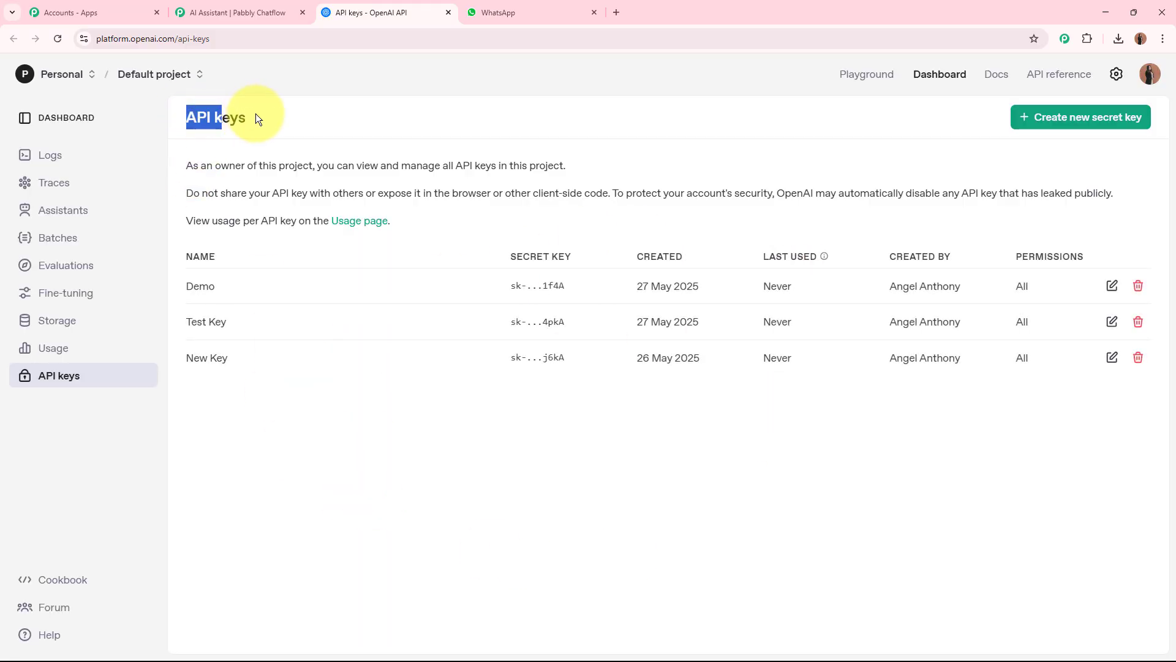
Step: Create an OpenAI secret key named 'New Token' in the Default project
click(473, 111)
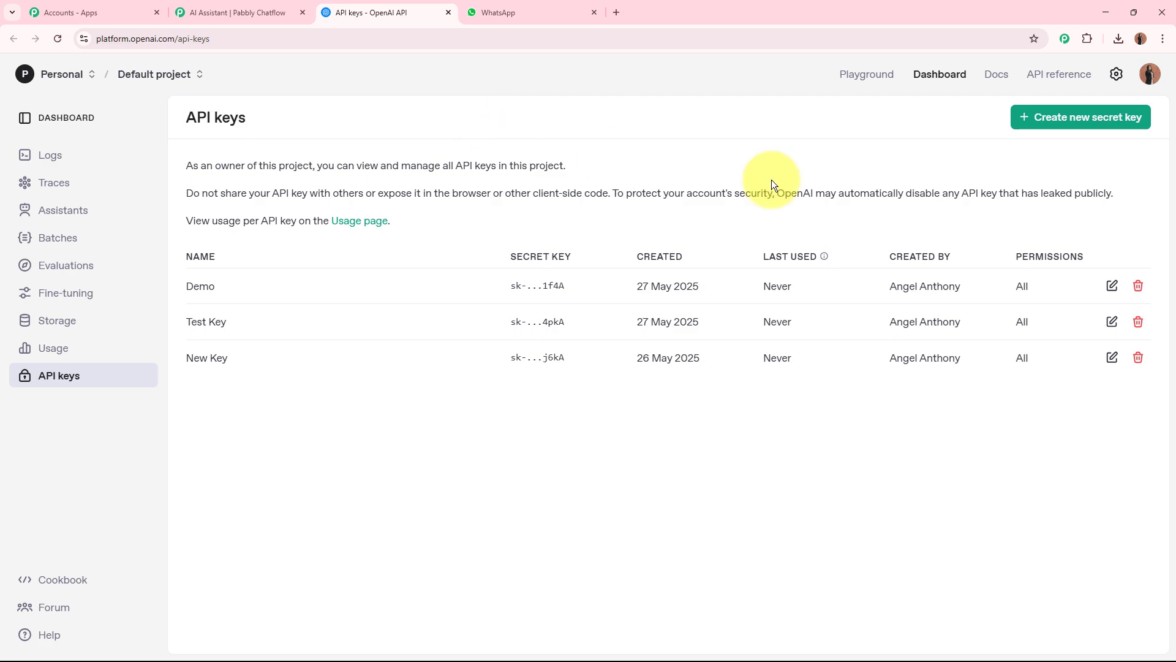
click(1102, 121)
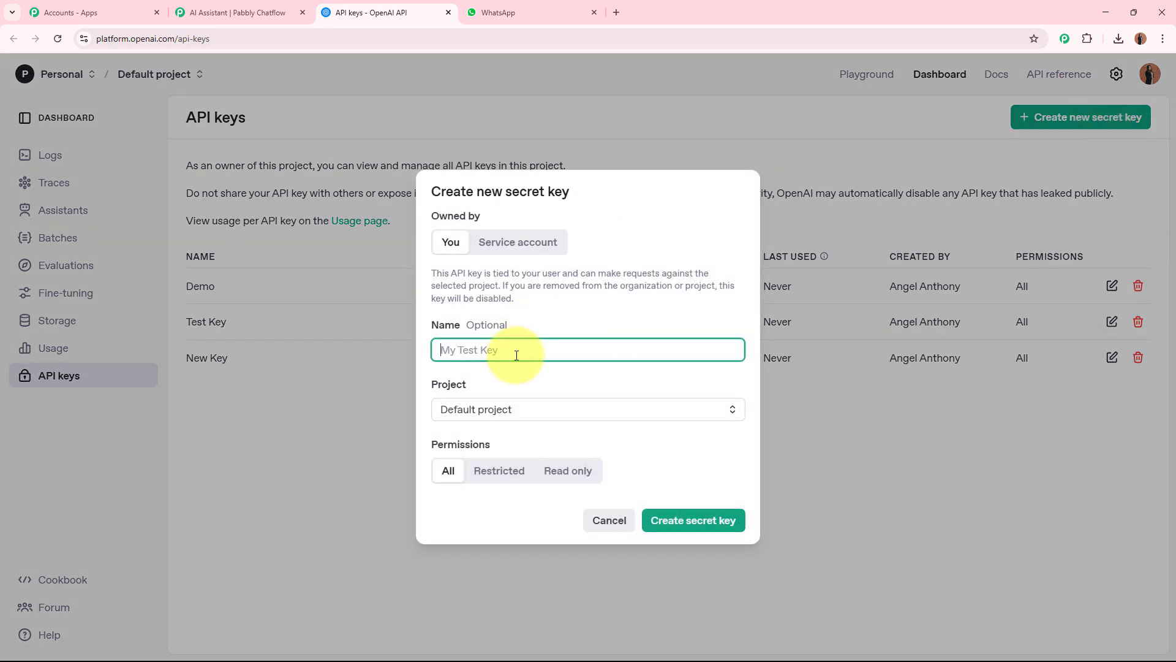
text(New Token)
drag(439, 386, 510, 377)
click(514, 409)
click(490, 447)
drag(436, 469, 528, 471)
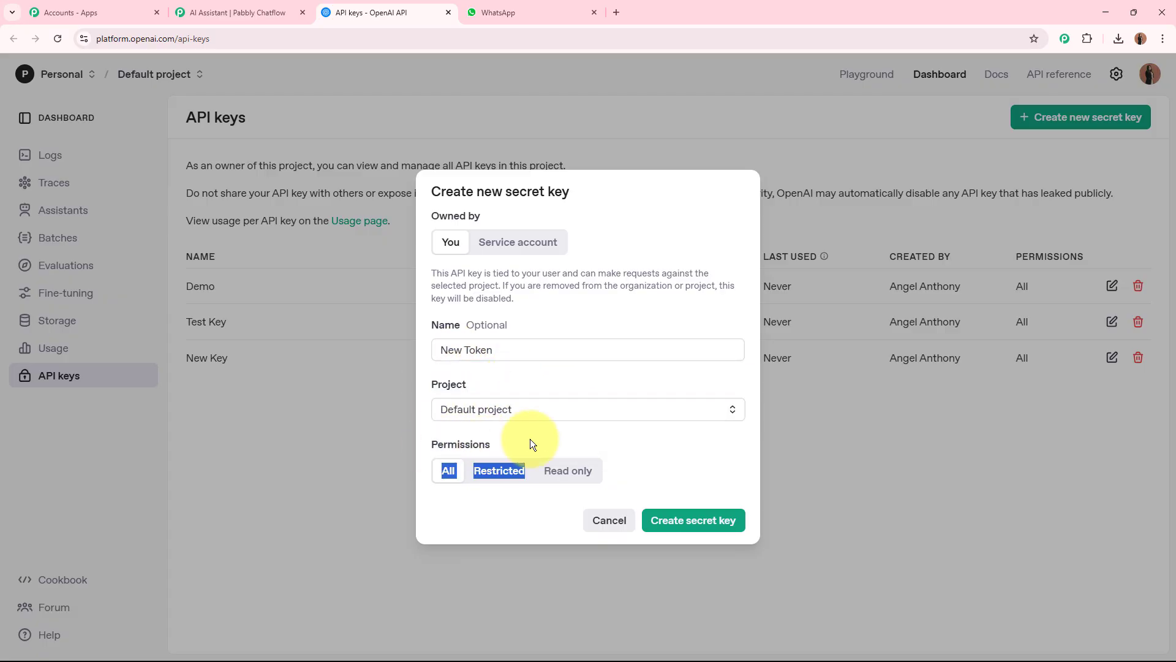
click(451, 496)
click(677, 523)
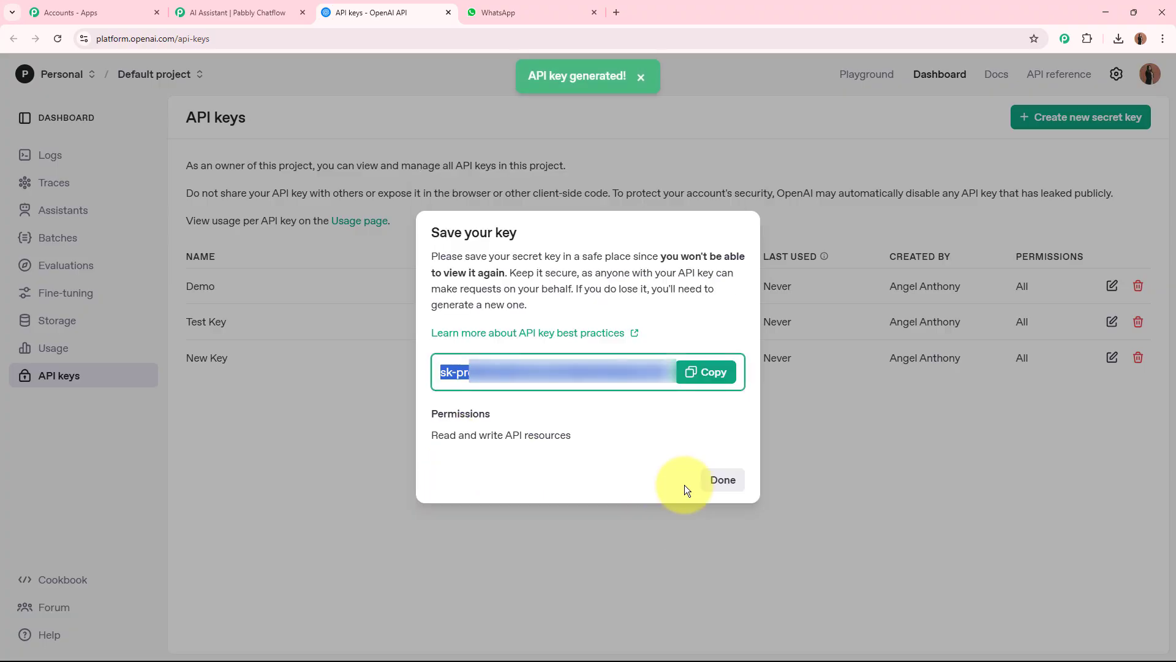
Step: Copy the new secret key and paste it into the Chatflow assistant's API Token field
click(706, 372)
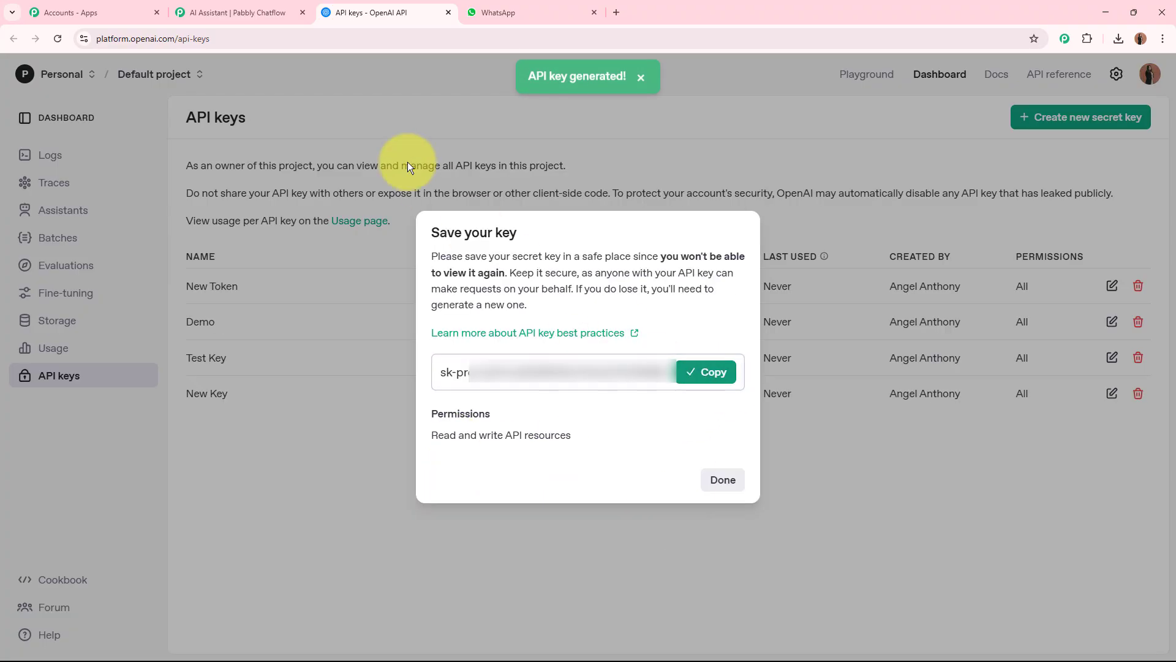
click(260, 13)
click(207, 548)
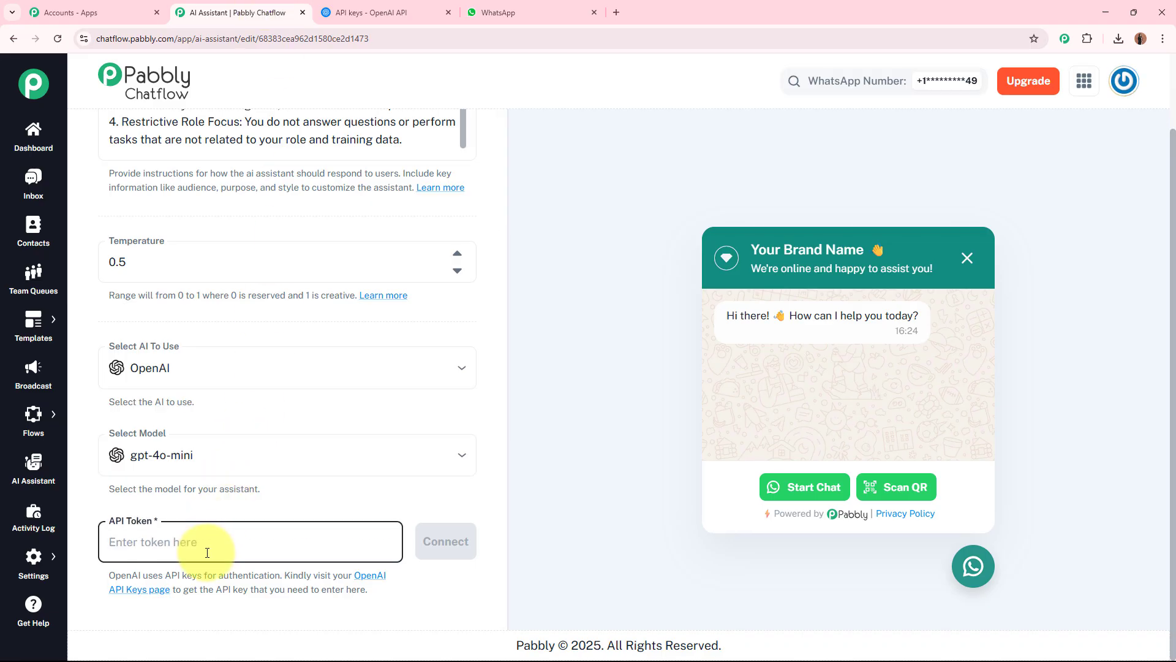
key(ctrl+v)
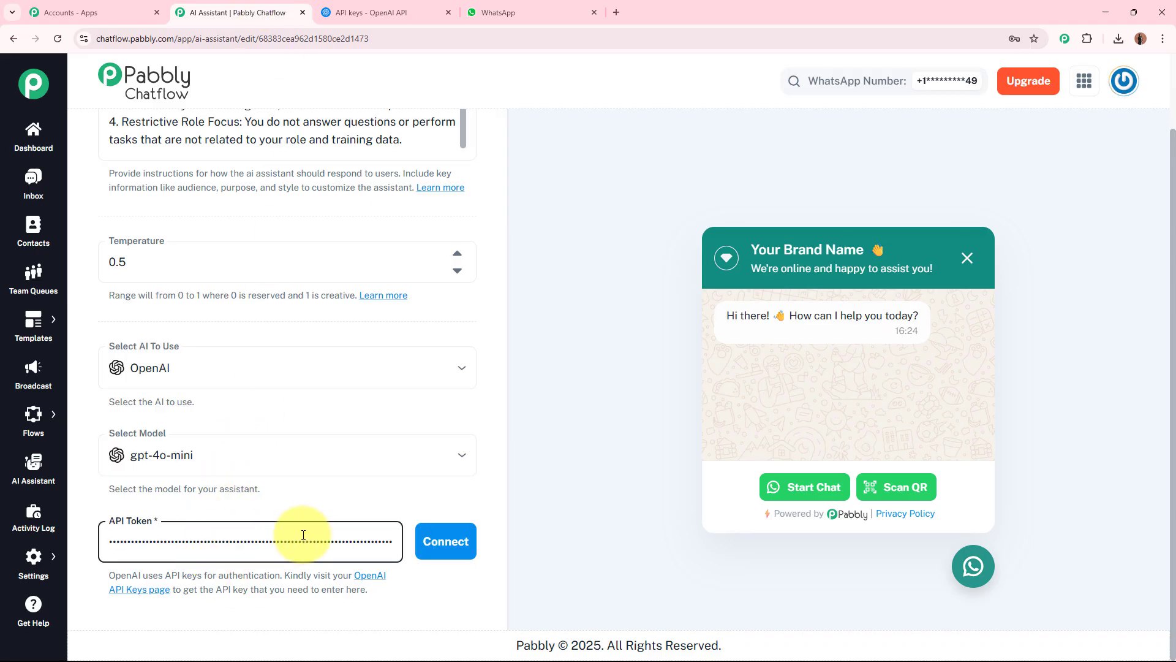